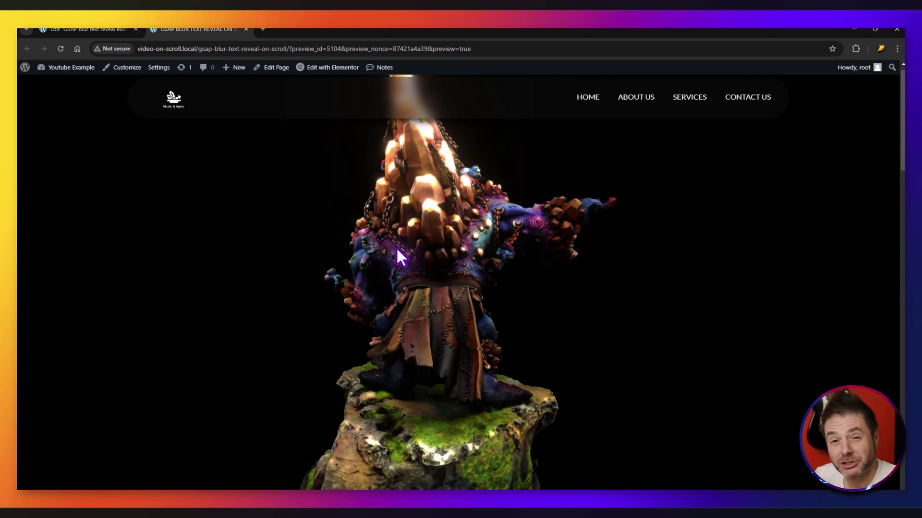
- Scroll through the finished page preview, then close it to return to the empty editor
scroll(396, 247, "down", 5)
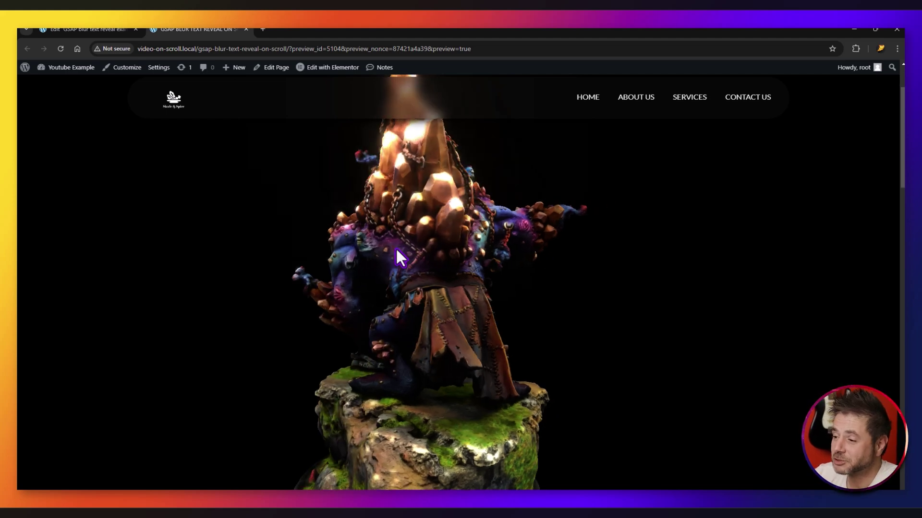
scroll(392, 247, "down", 5)
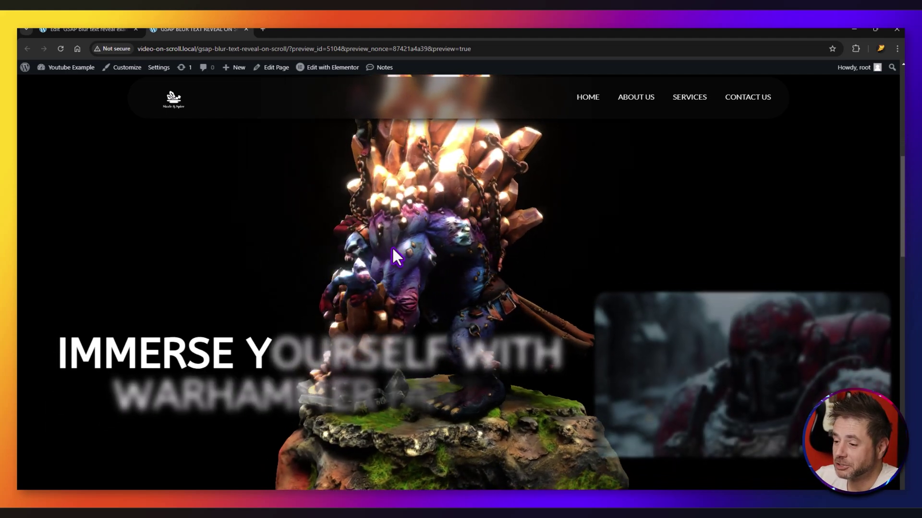
scroll(392, 255, "down", 2)
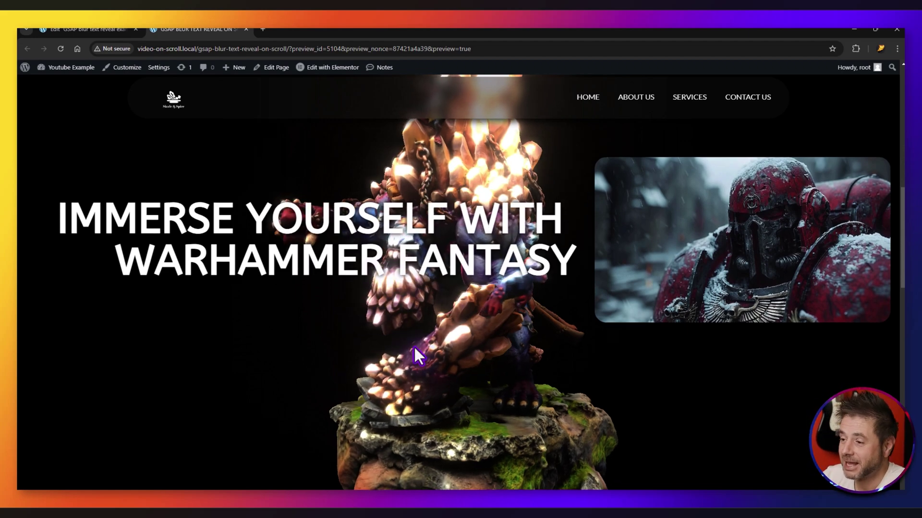
scroll(414, 346, "up", 5)
scroll(414, 346, "up", 2)
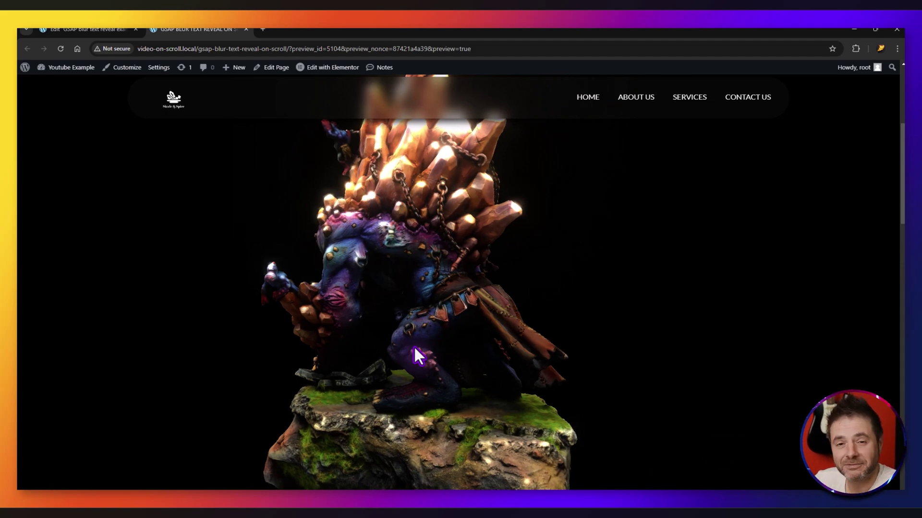
scroll(414, 346, "down", 5)
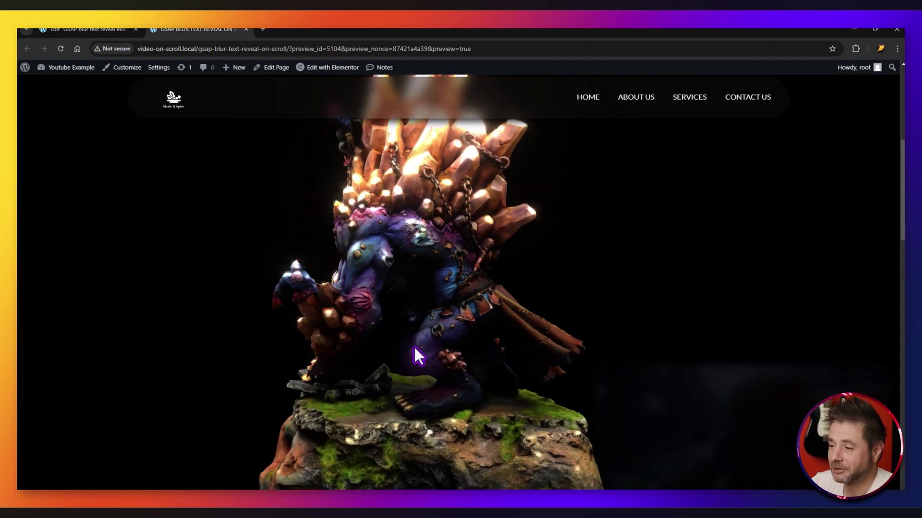
scroll(414, 346, "up", 5)
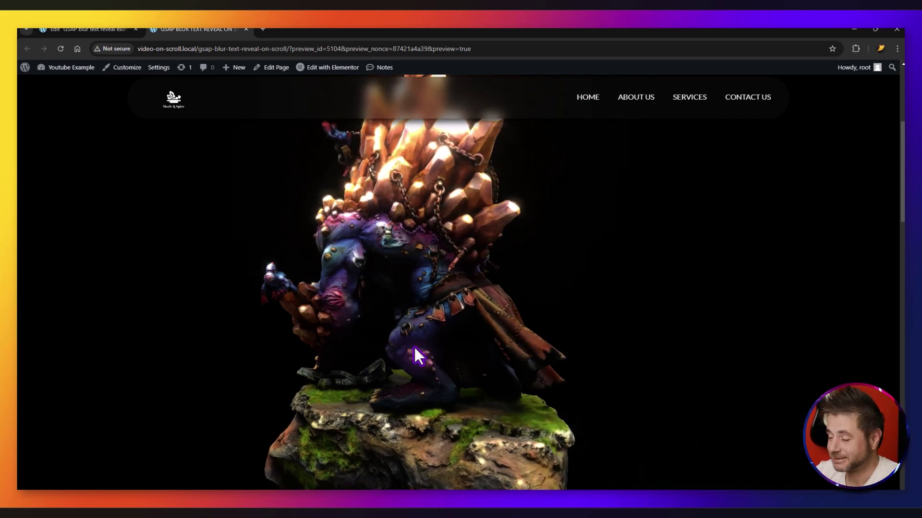
key("ctrl+w")
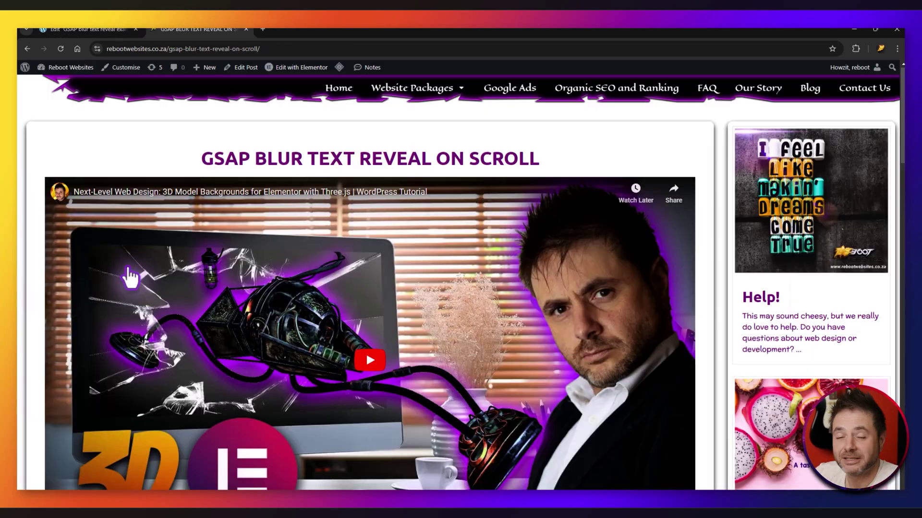
scroll(114, 248, "down", 10)
scroll(269, 252, "down", 1)
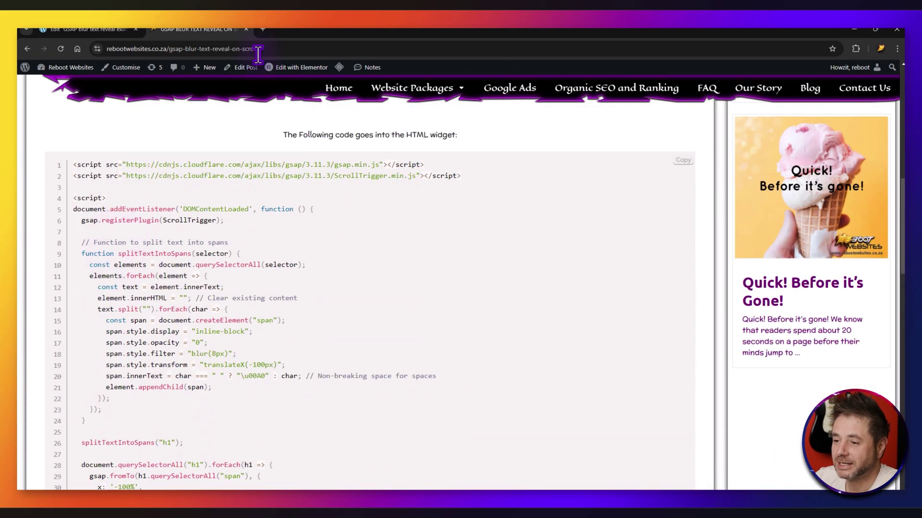
scroll(288, 336, "down", 3)
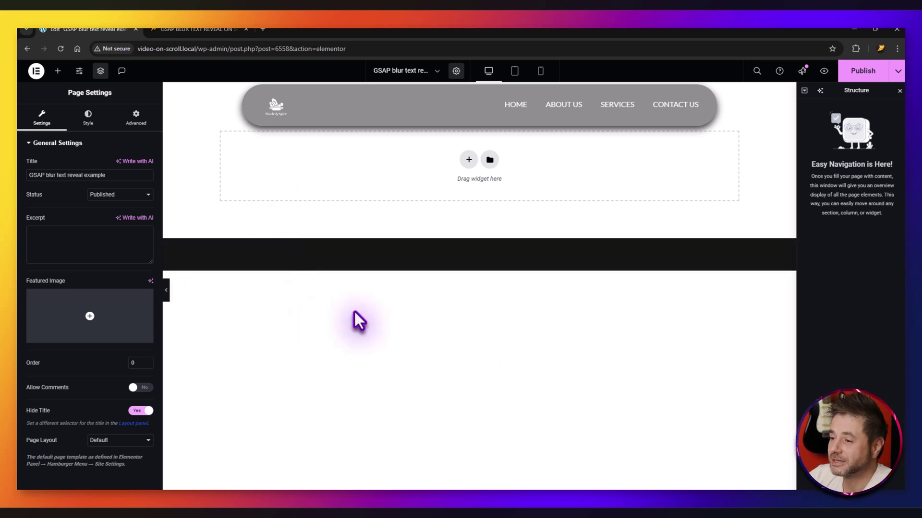
- Add a single flexbox container at full width (100%) with 0 padding
left_click(469, 159)
left_click(463, 183)
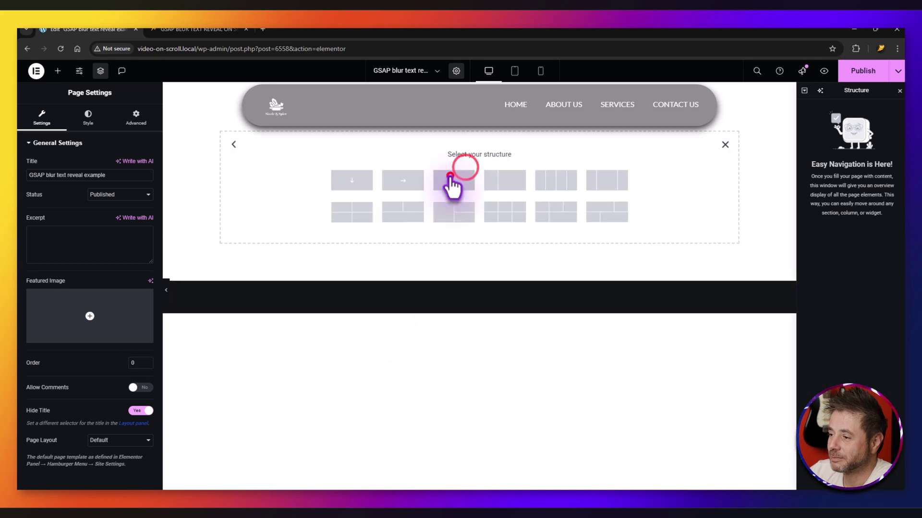
left_click(355, 186)
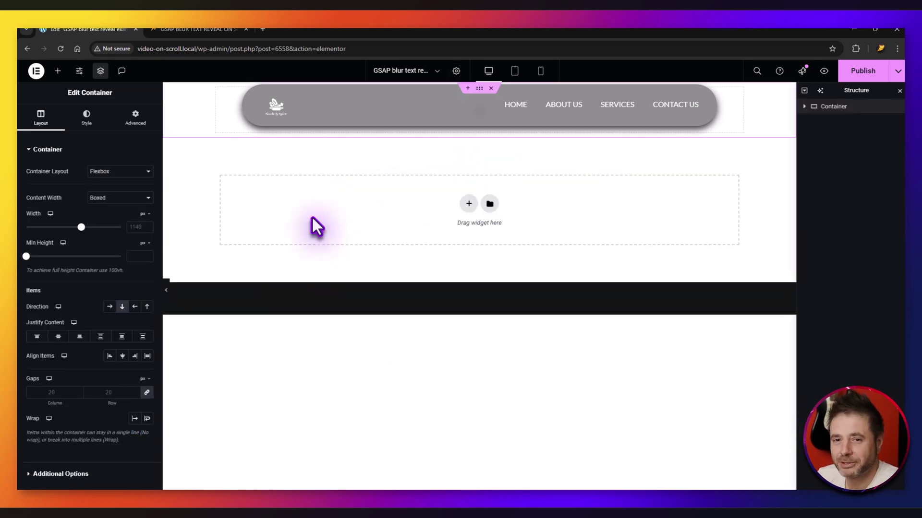
left_click(115, 197)
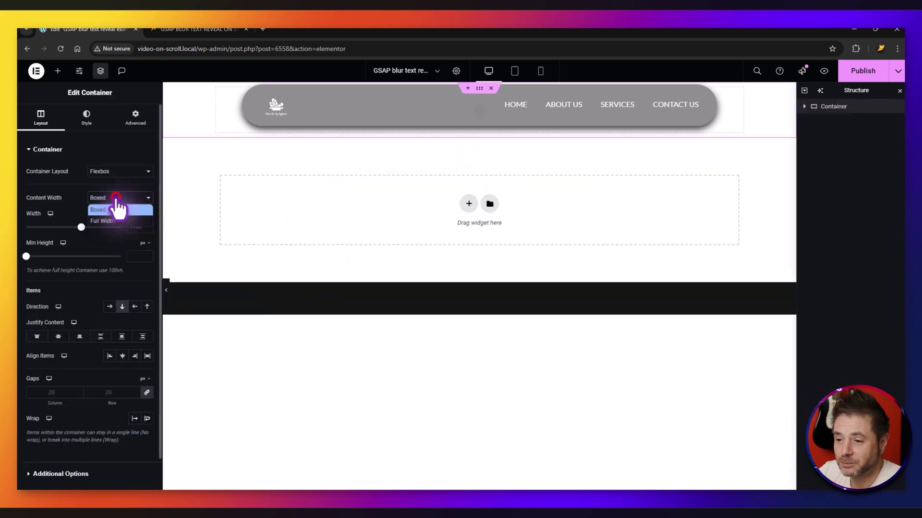
left_click(102, 221)
left_click(121, 227)
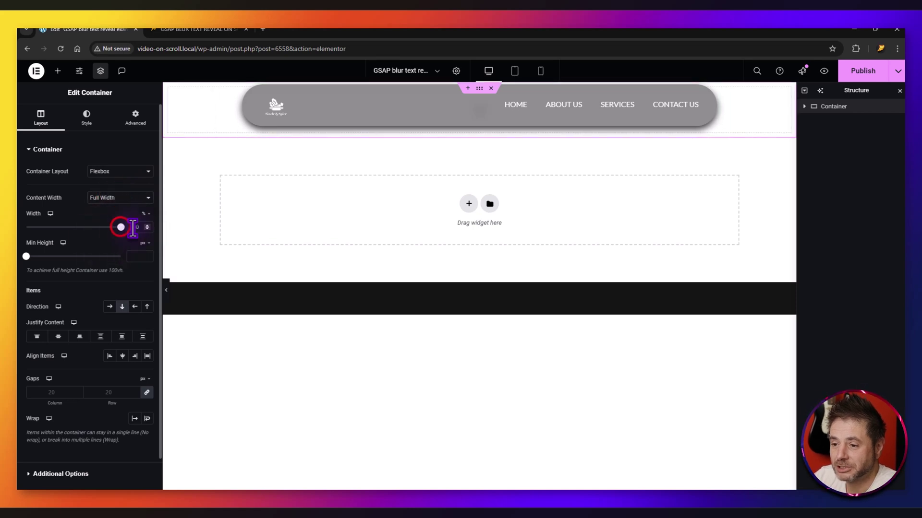
left_click(139, 120)
left_click(44, 222)
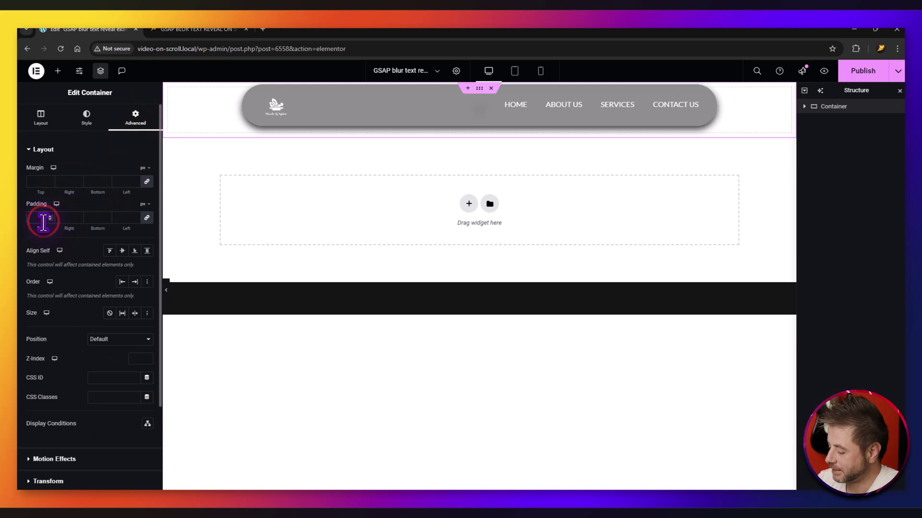
type("0")
- Give the container a classic background using the red-armoured marine image
left_click(86, 118)
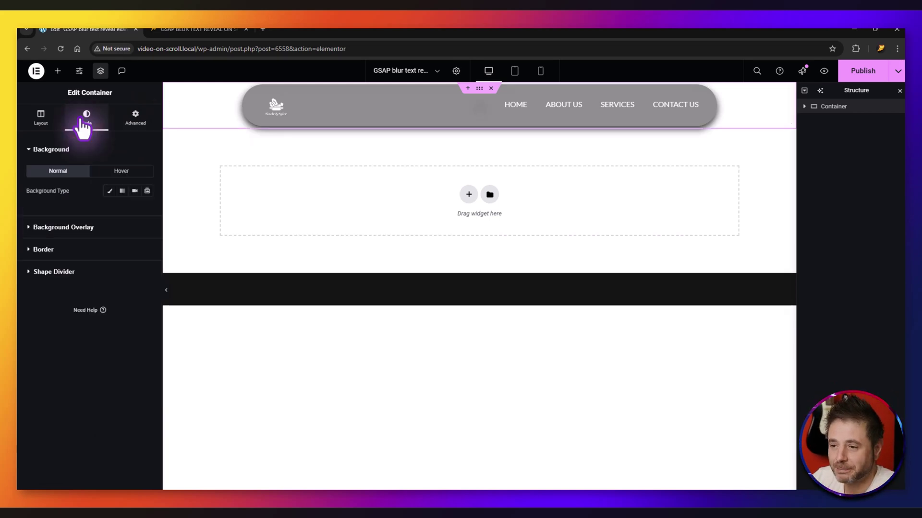
left_click(109, 191)
left_click(120, 263)
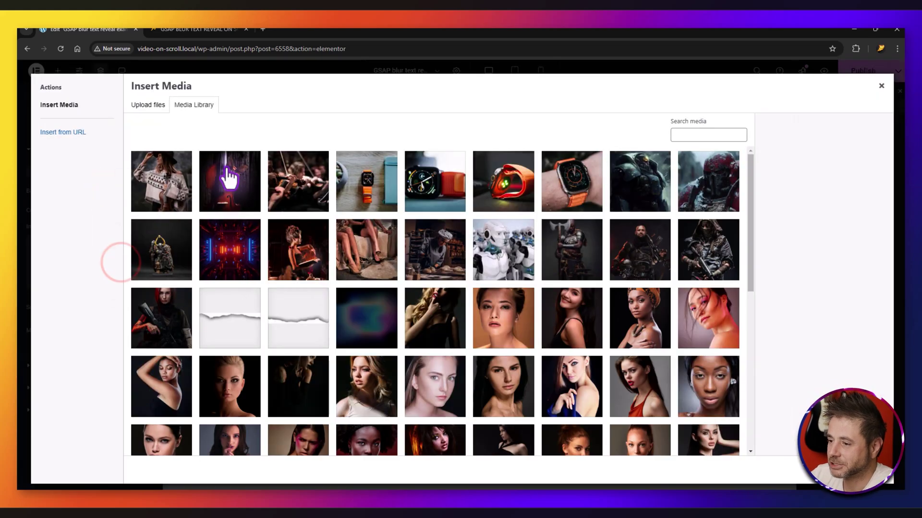
left_click(709, 181)
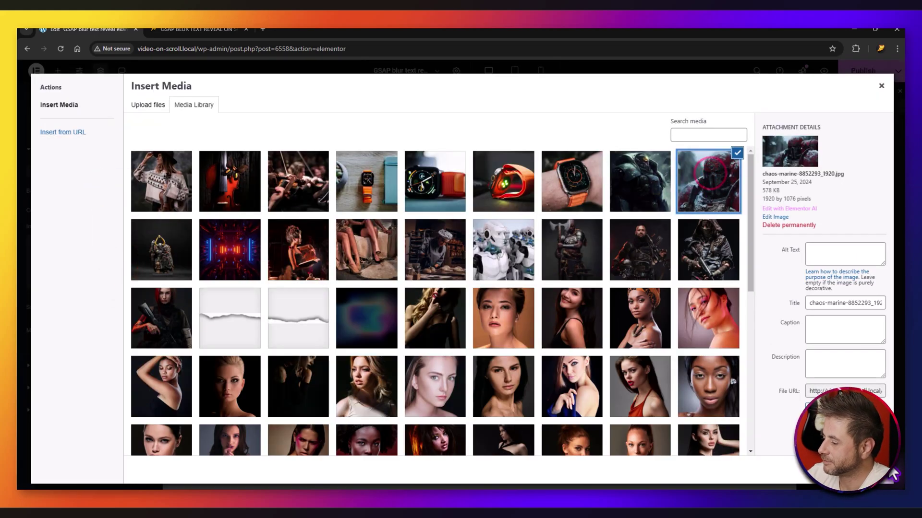
double_click(709, 182)
- Set the background to Center Center, Fixed, No-repeat and Cover
left_click(99, 399)
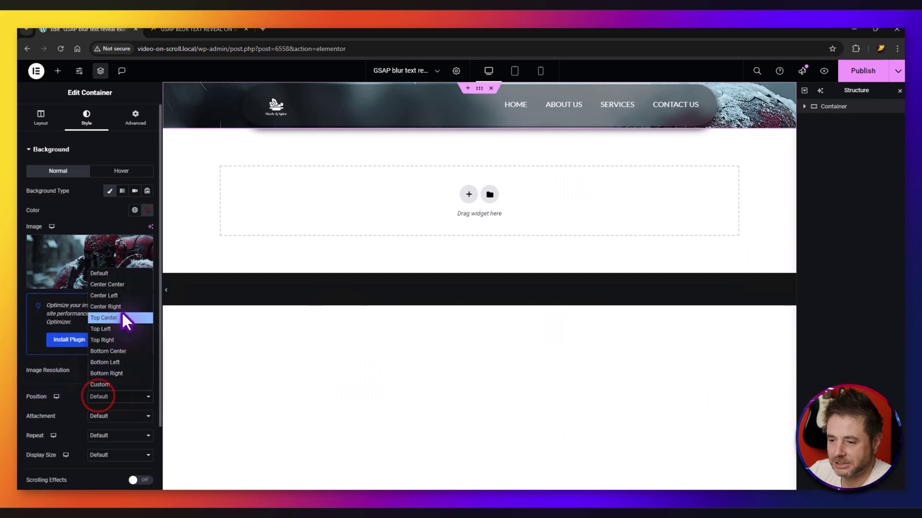
left_click(115, 285)
left_click(103, 416)
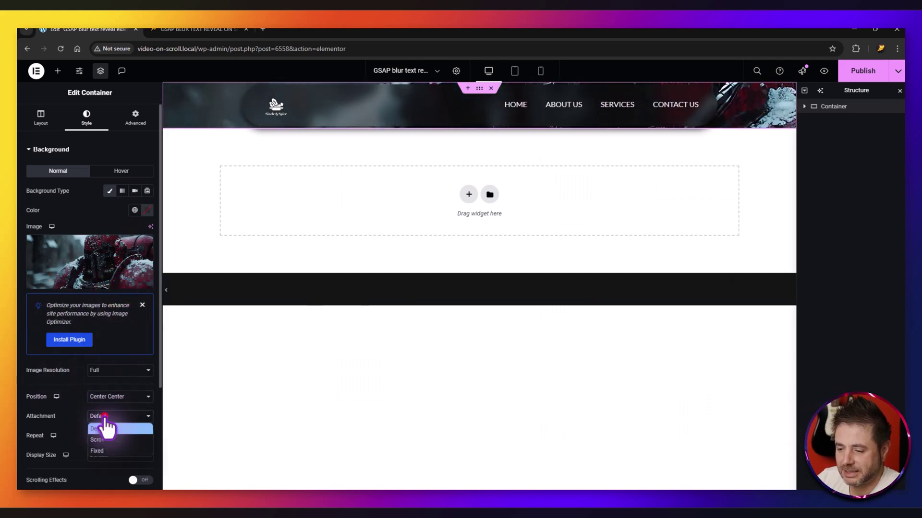
left_click(107, 451)
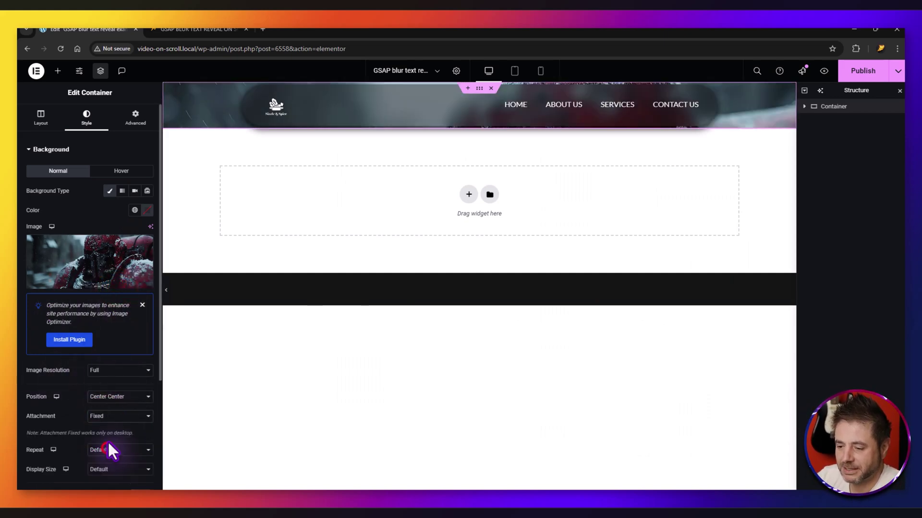
left_click(107, 450)
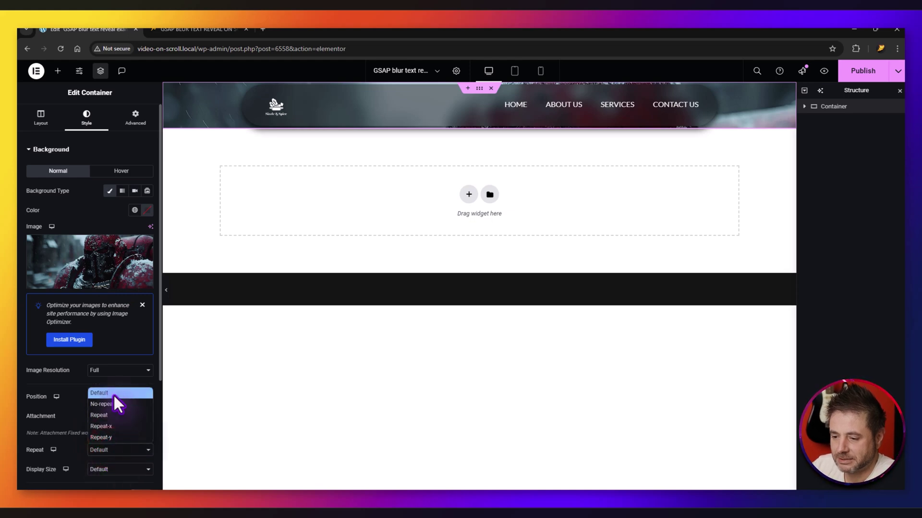
left_click(102, 404)
left_click(108, 470)
left_click(110, 435)
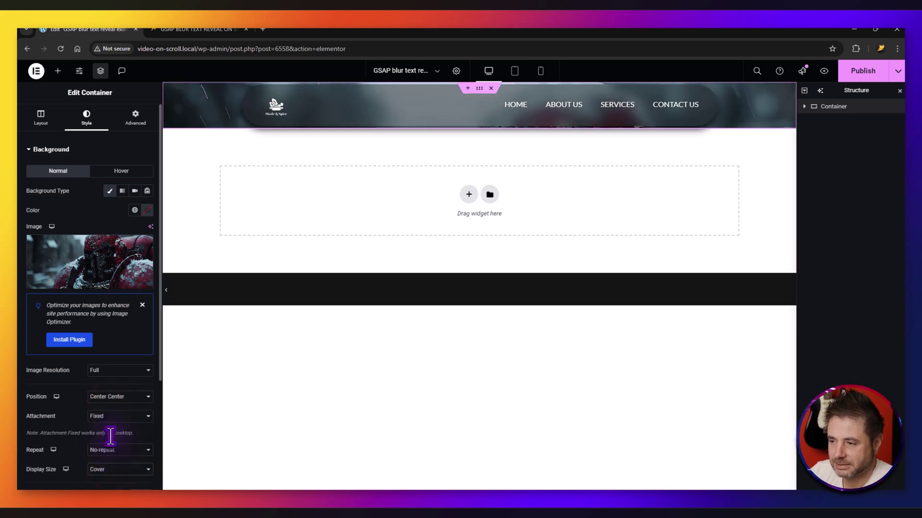
left_click(367, 337)
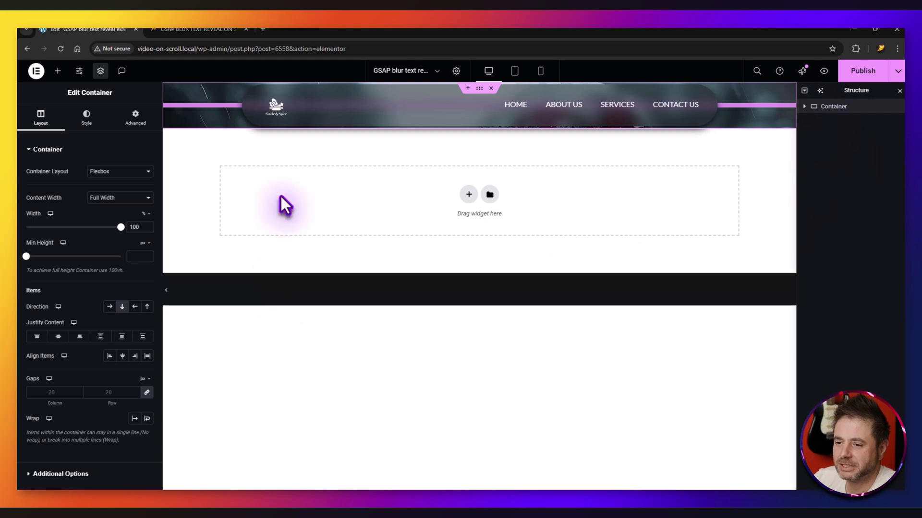
- Set the container's minimum height to 100 vh and add an inner container
left_click(144, 244)
left_click(140, 282)
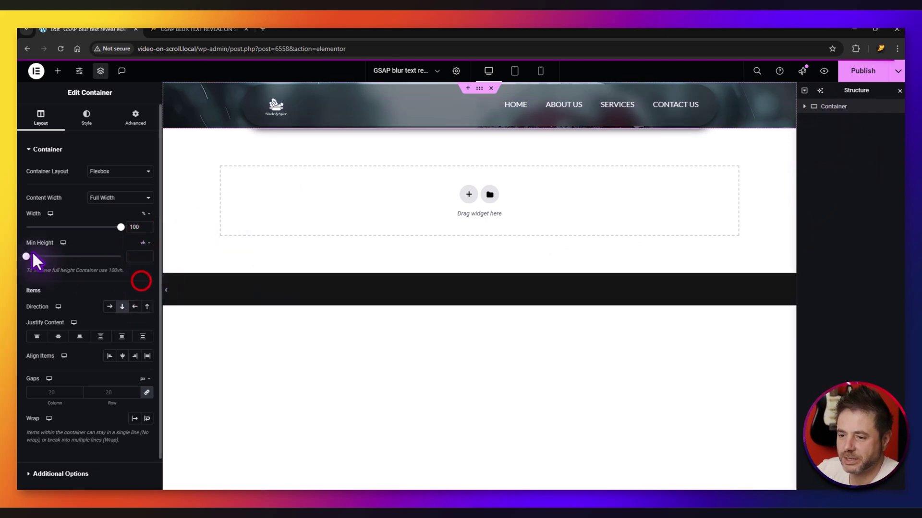
left_click_drag(26, 254, 330, 307)
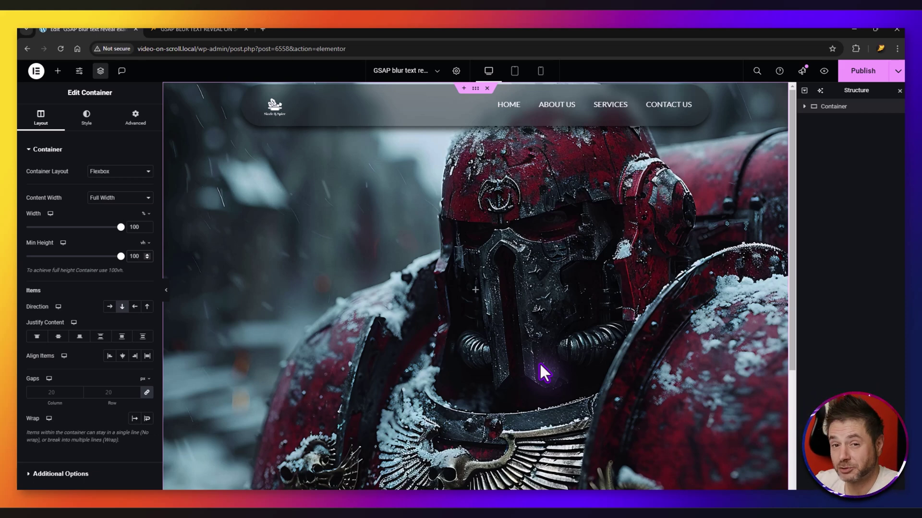
left_click(58, 70)
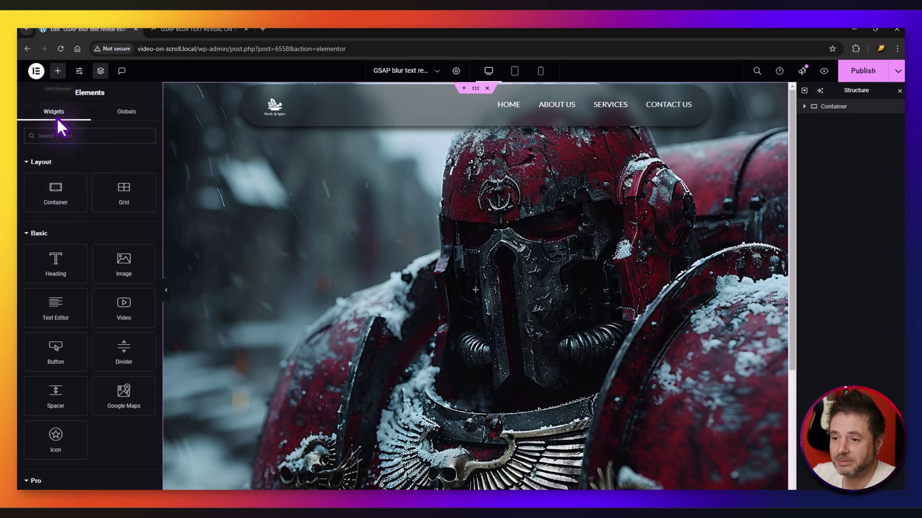
left_click_drag(55, 189, 510, 303)
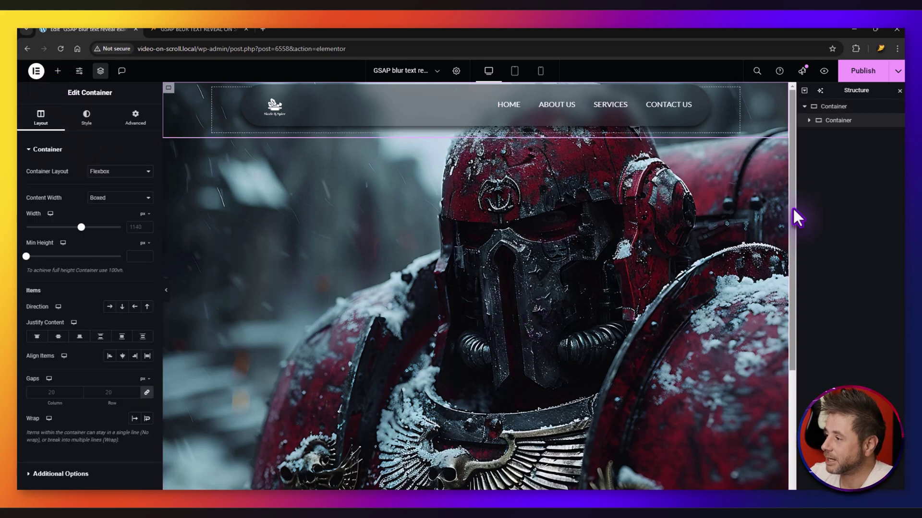
- Duplicate the inner container twice to get three inner containers
right_click(817, 122)
left_click(819, 148)
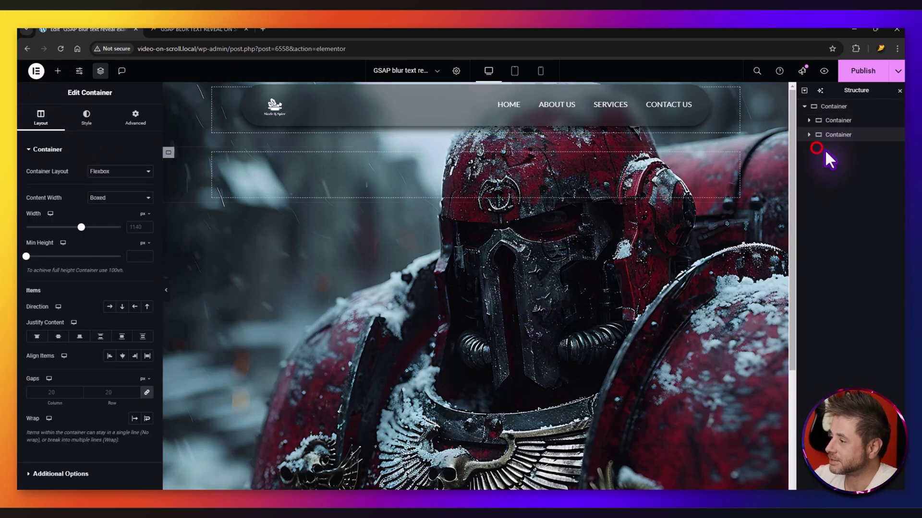
right_click(824, 136)
left_click(823, 161)
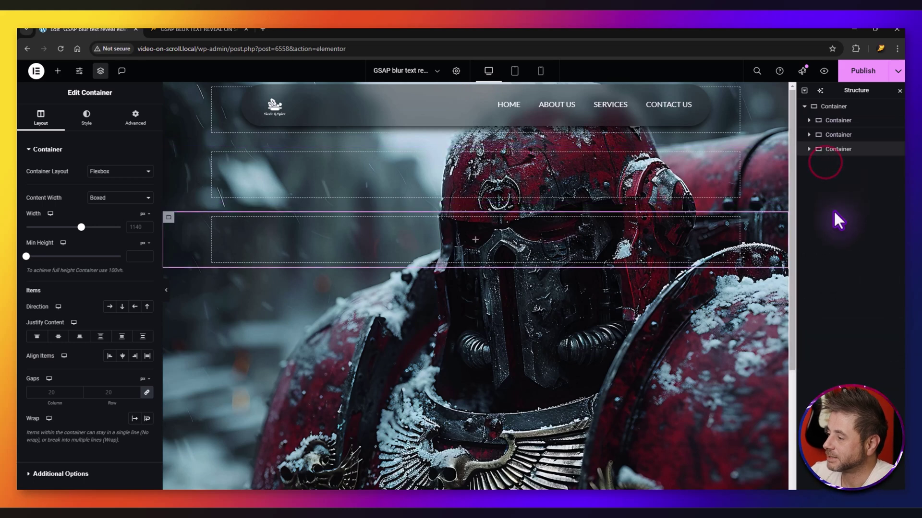
left_click(824, 148)
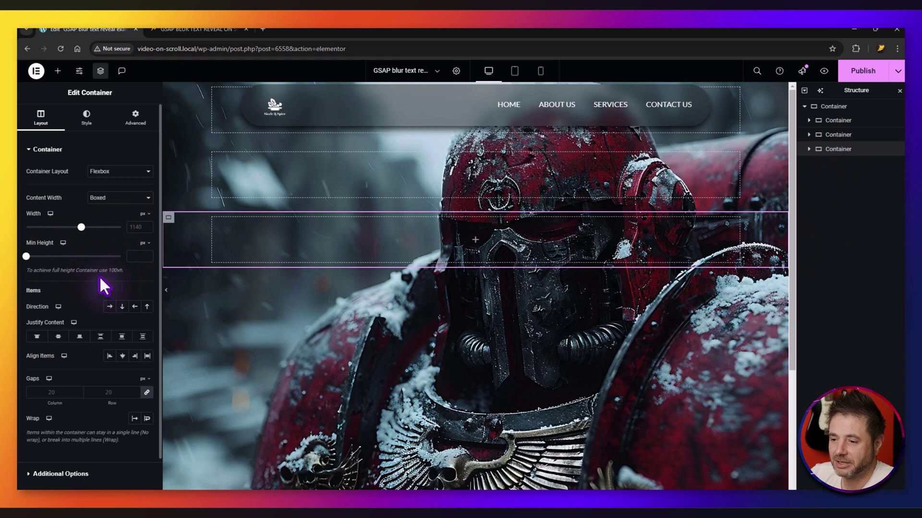
- Give the last and first inner containers a 100 vh minimum height
left_click(146, 243)
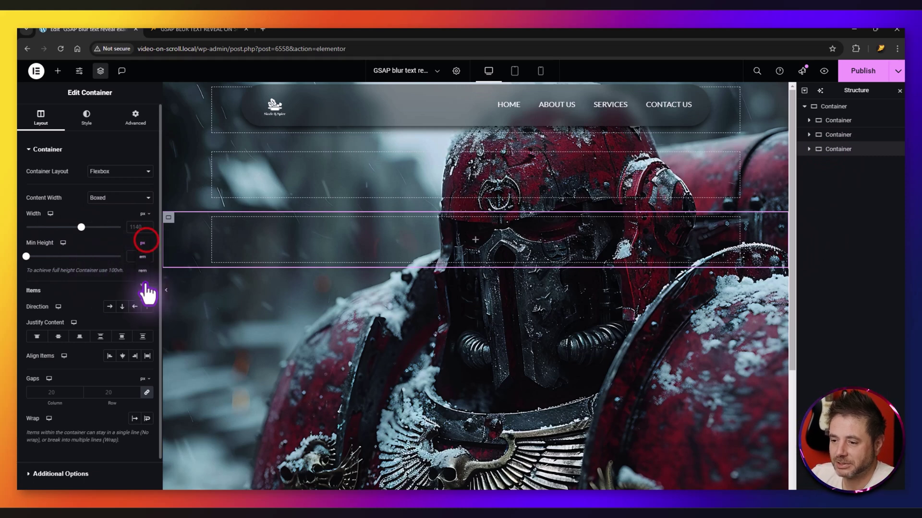
left_click(144, 286)
left_click_drag(28, 256, 126, 255)
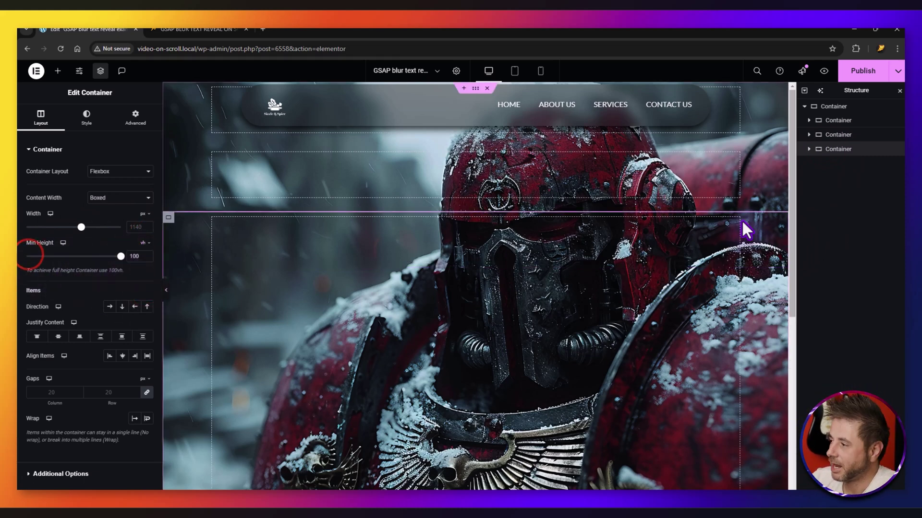
left_click(828, 120)
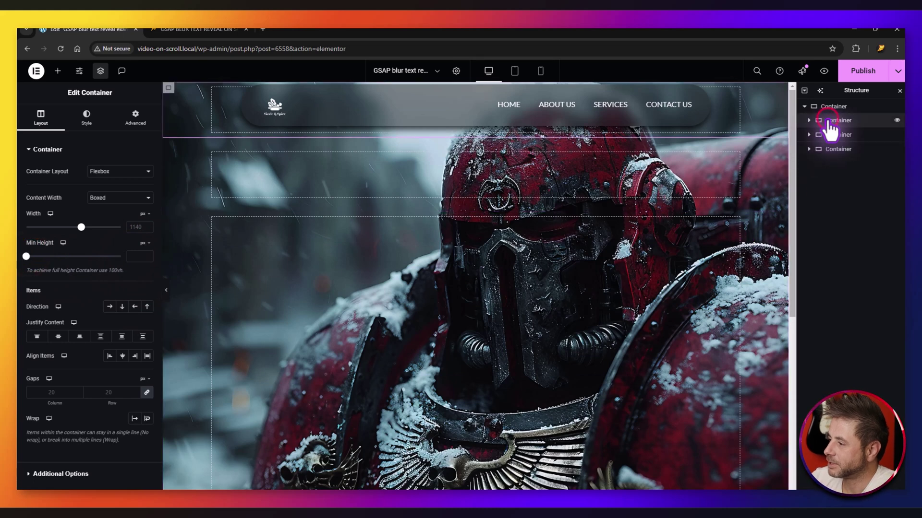
left_click(146, 243)
left_click(141, 283)
left_click_drag(26, 258, 436, 243)
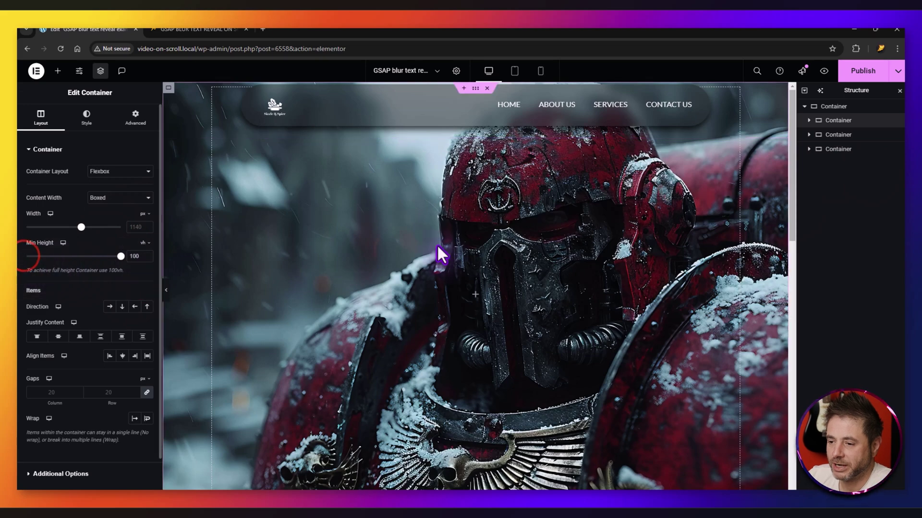
left_click(829, 137)
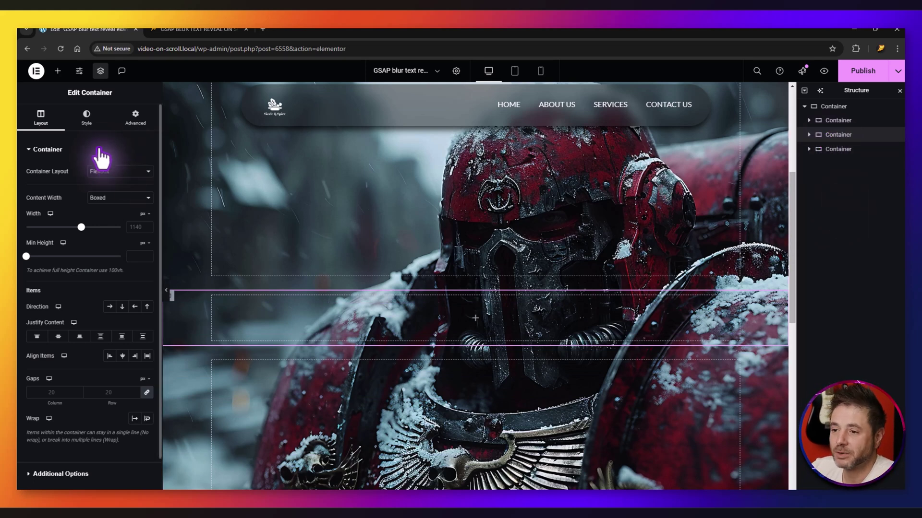
- Add a Heading widget to the middle container with white text colour
left_click(58, 71)
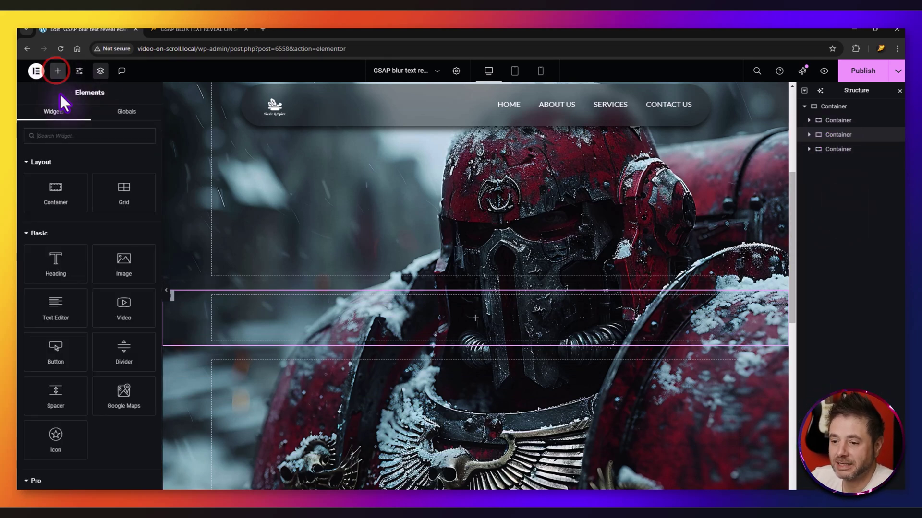
left_click_drag(53, 264, 371, 311)
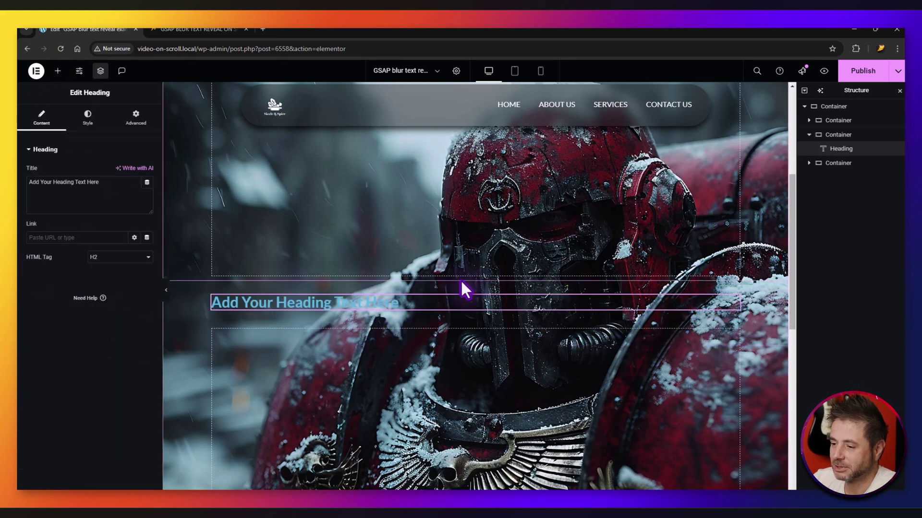
left_click(87, 118)
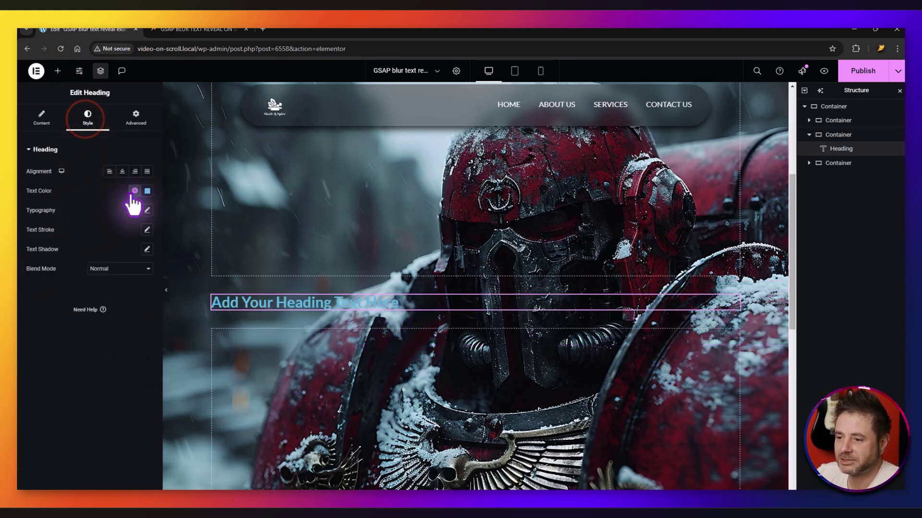
left_click(146, 192)
left_click(136, 247)
left_click(68, 214)
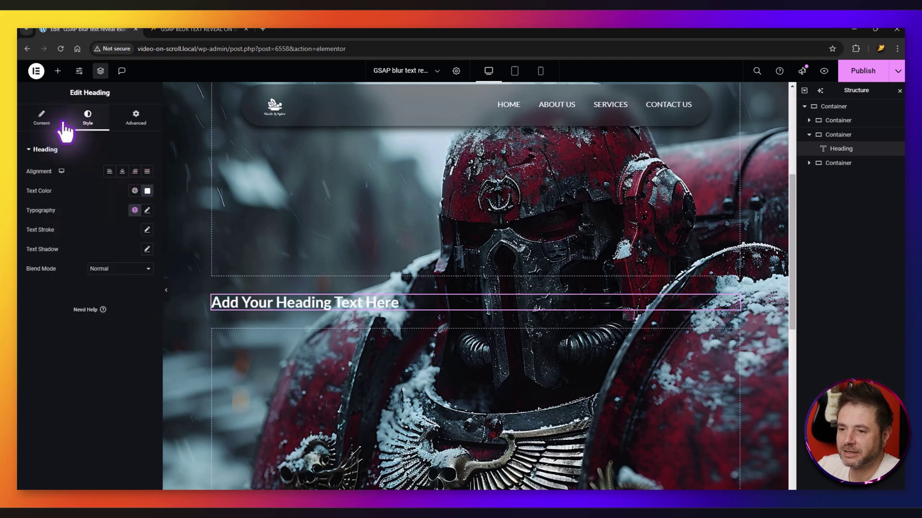
left_click(48, 120)
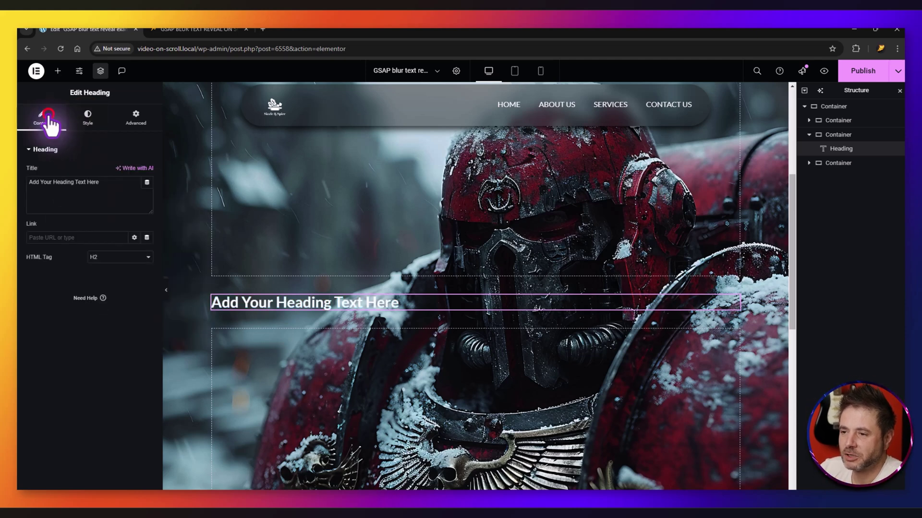
- Replace the title with 'Hammerfall – Battlegrounds of the Imperium and Beyond'
left_click(82, 197)
key("ctrl+a")
type("Hammerfall – Battlegrounds of the Imperium and Beyond")
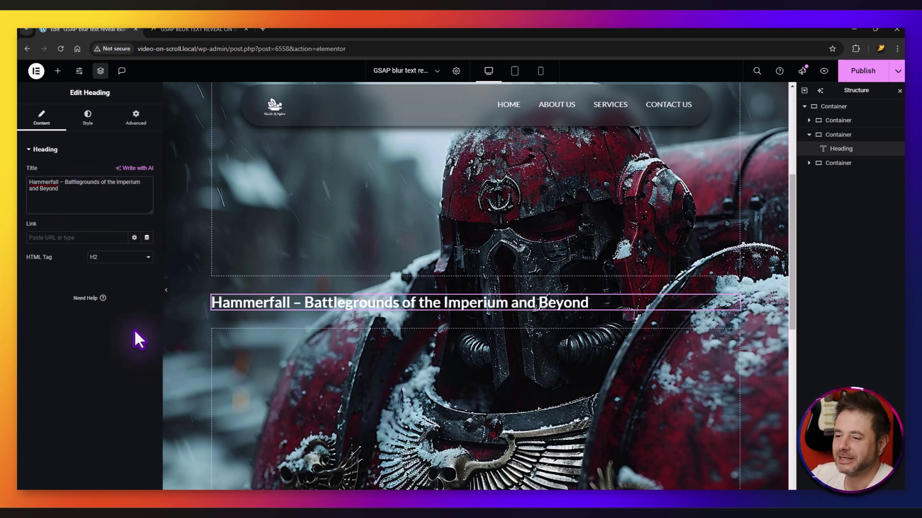
scroll(416, 370, "up", 2)
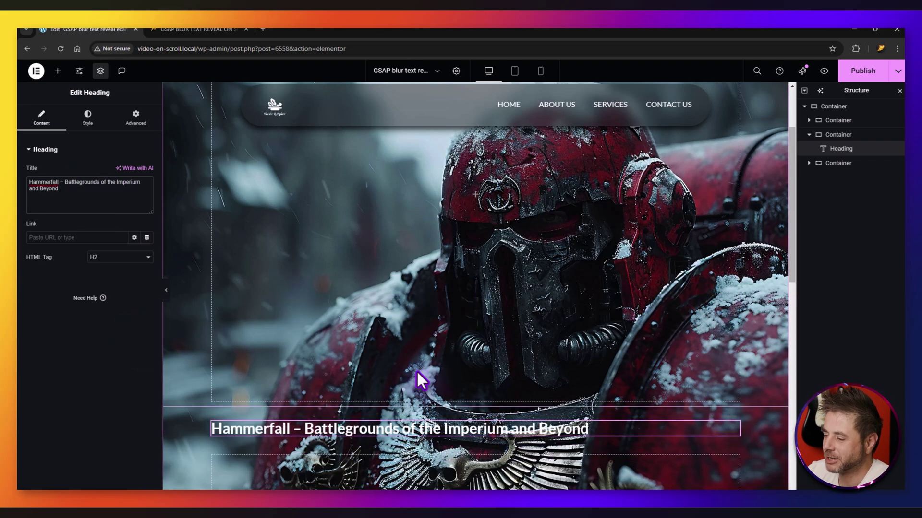
- Give the outer page container a classic black background overlay at 0.18 opacity
scroll(413, 403, "down", 1)
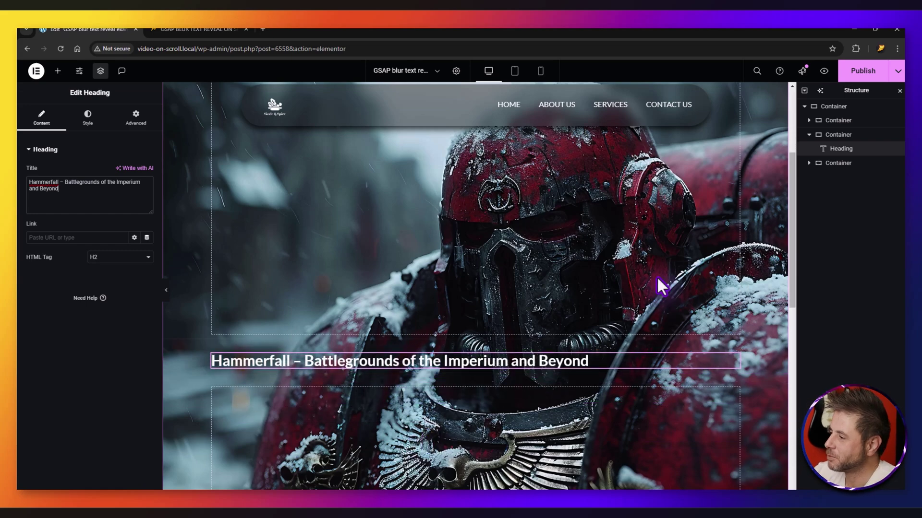
left_click(833, 107)
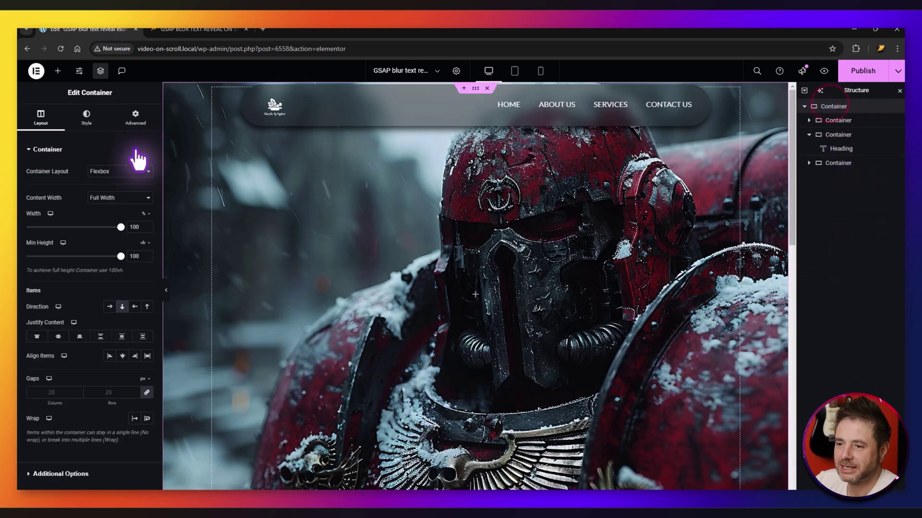
left_click(87, 117)
left_click(63, 152)
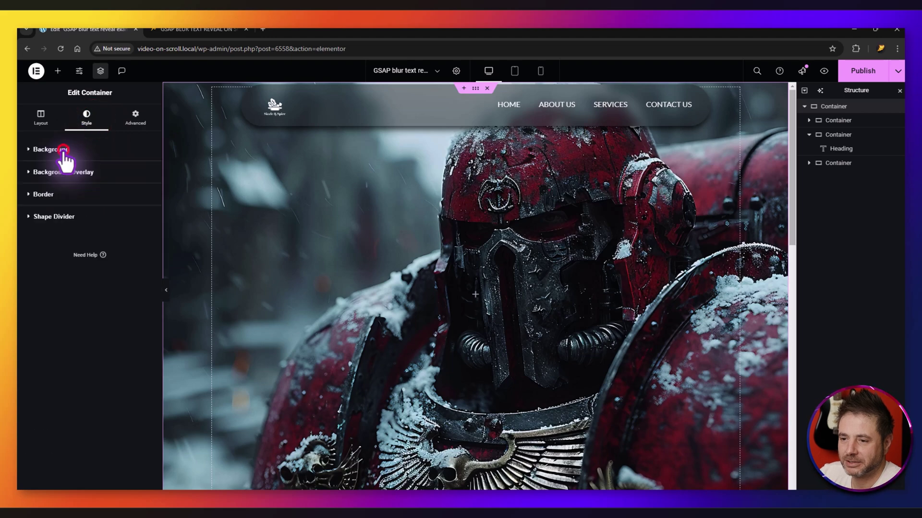
left_click(58, 172)
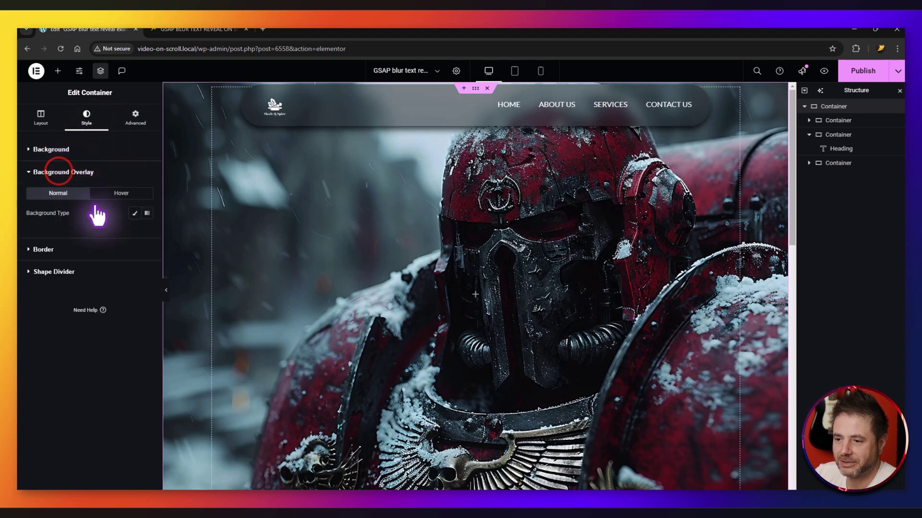
left_click(134, 213)
left_click(144, 233)
left_click_drag(73, 334, 42, 334)
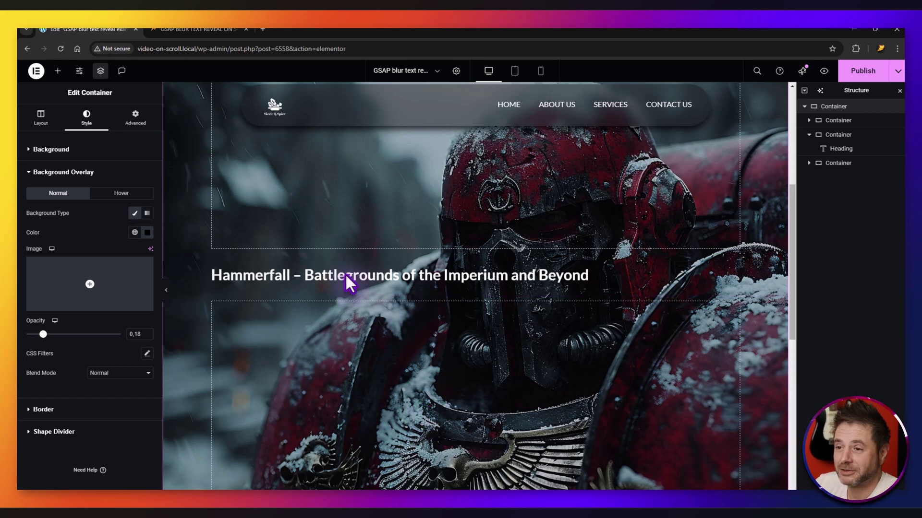
left_click(58, 70)
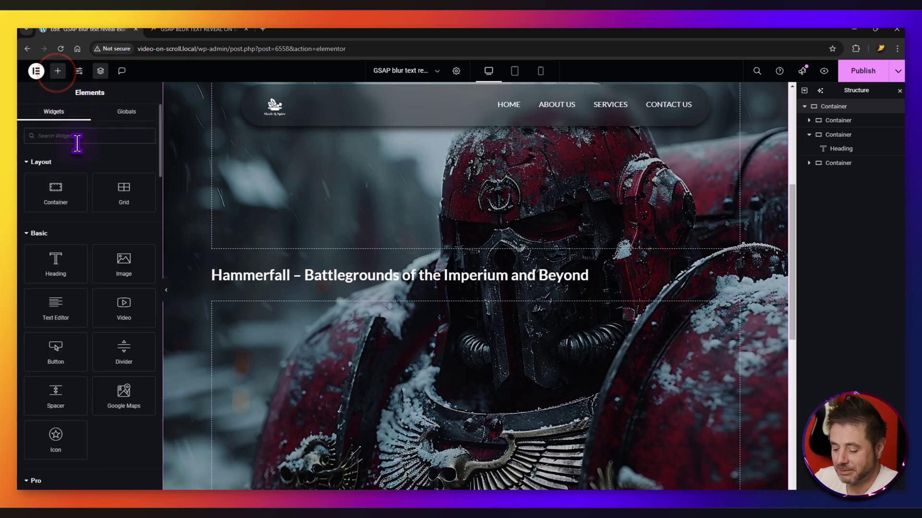
- Search 'html' and drop an HTML widget into the bottom container
type("html")
scroll(574, 360, "down", 6)
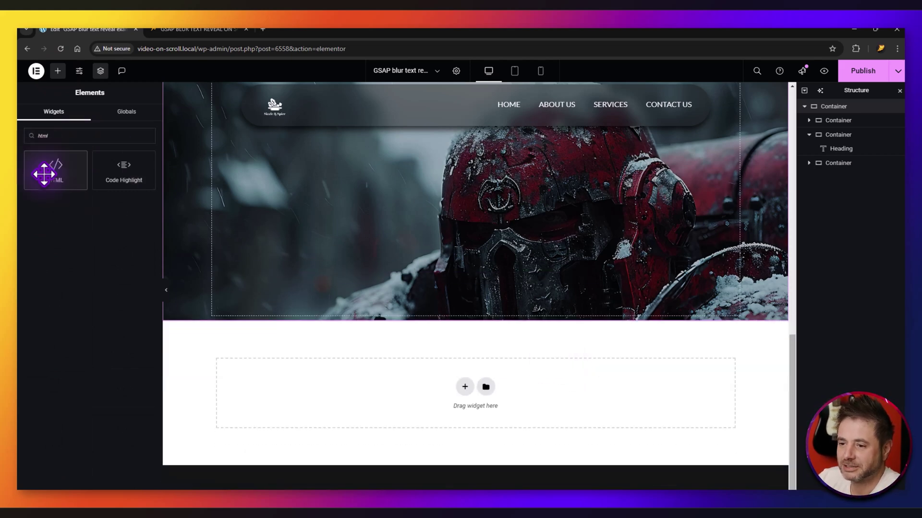
left_click_drag(52, 172, 381, 362)
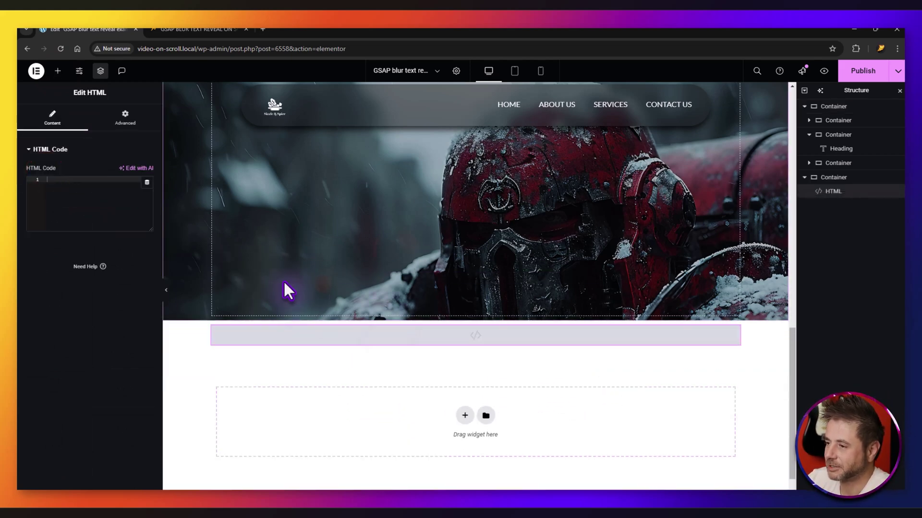
- Copy the GSAP blur-reveal code from the blog post into the HTML Code box
left_click(211, 30)
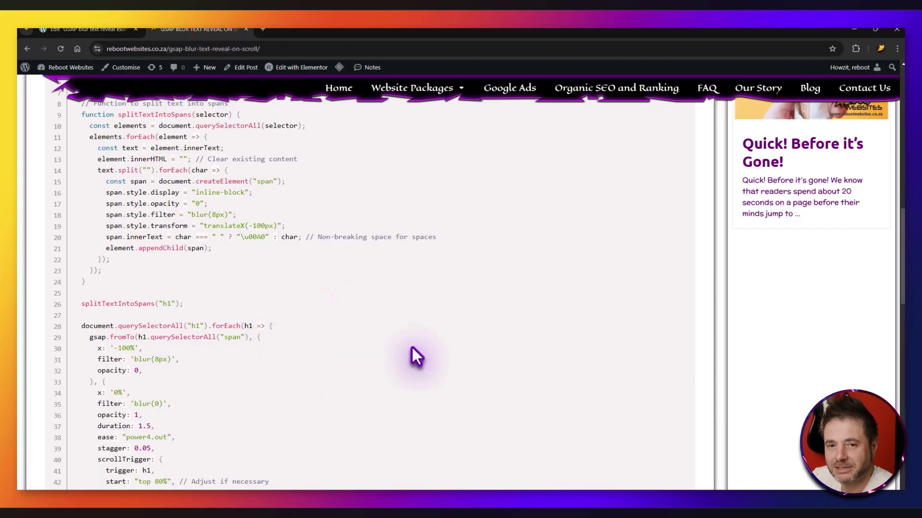
scroll(513, 403, "up", 4)
scroll(511, 396, "up", 1)
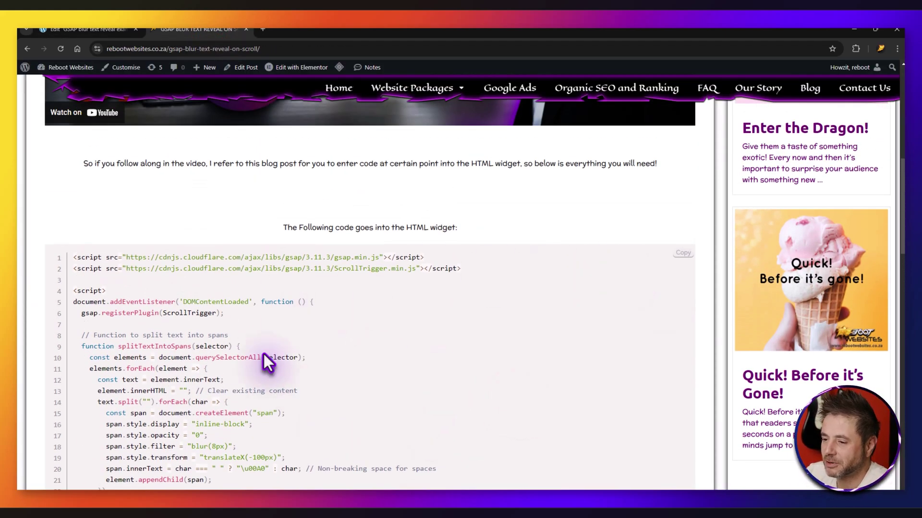
left_click(682, 262)
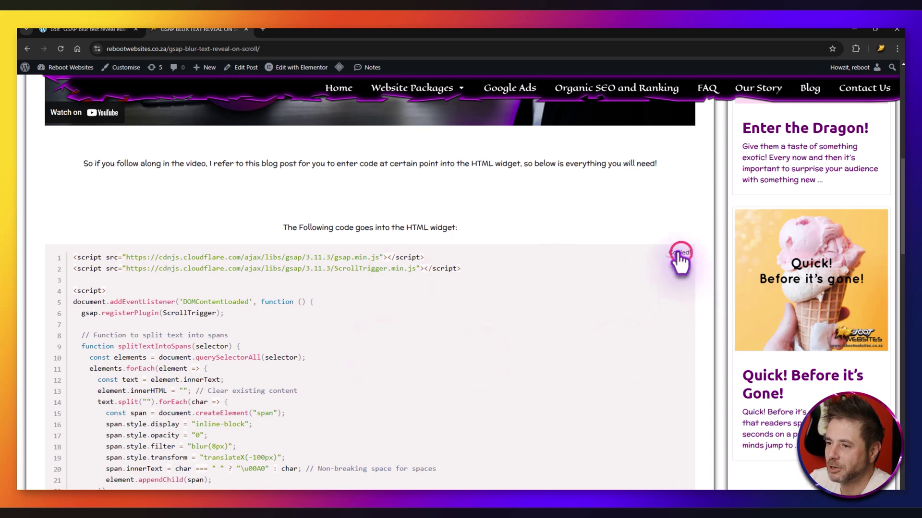
key("ctrl+Page_Up")
left_click(58, 198)
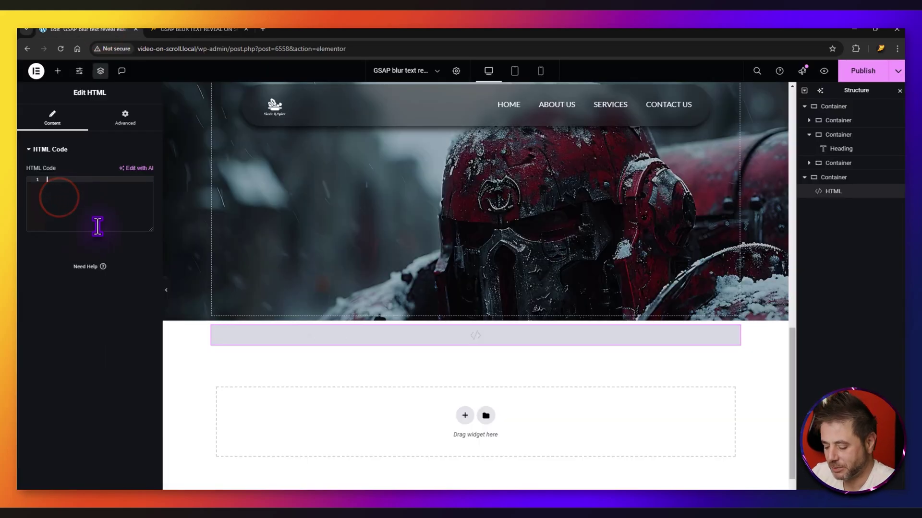
key("ctrl+v")
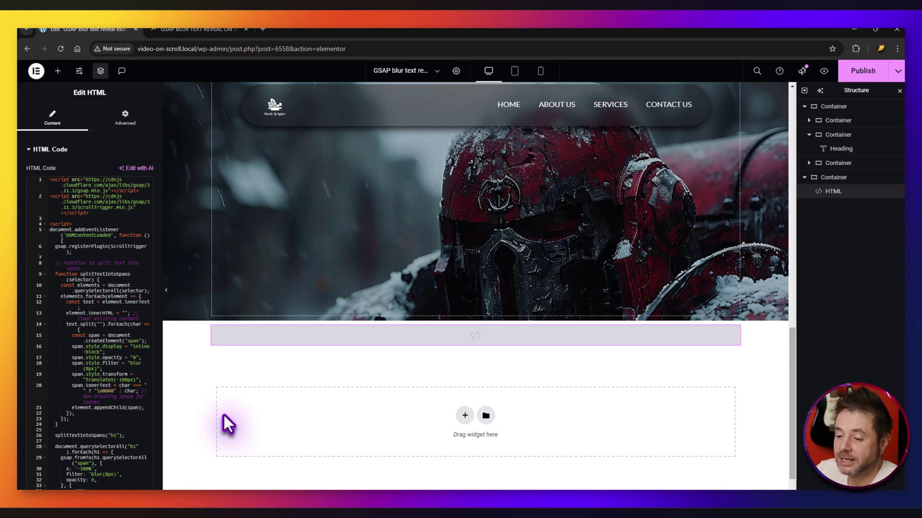
scroll(539, 432, "up", 3)
- Set the Hammerfall heading's HTML tag to H1 and duplicate it
left_click(848, 150)
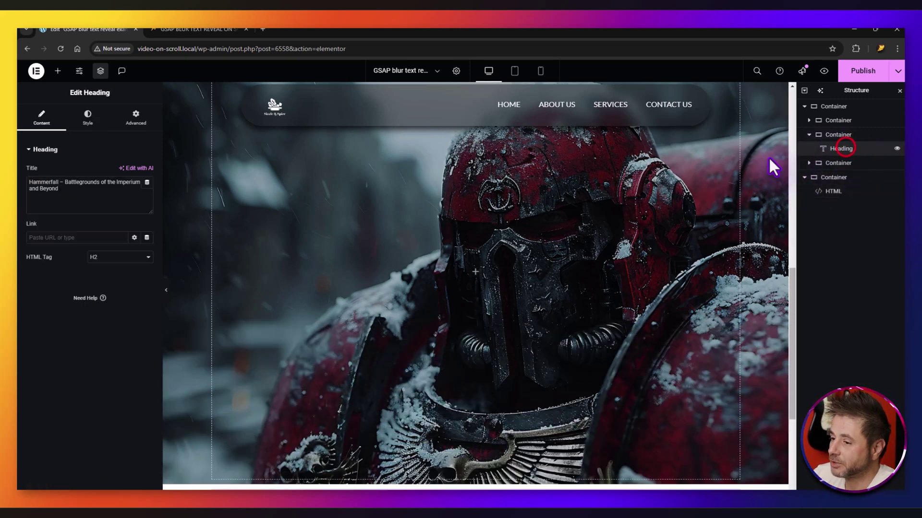
left_click(136, 115)
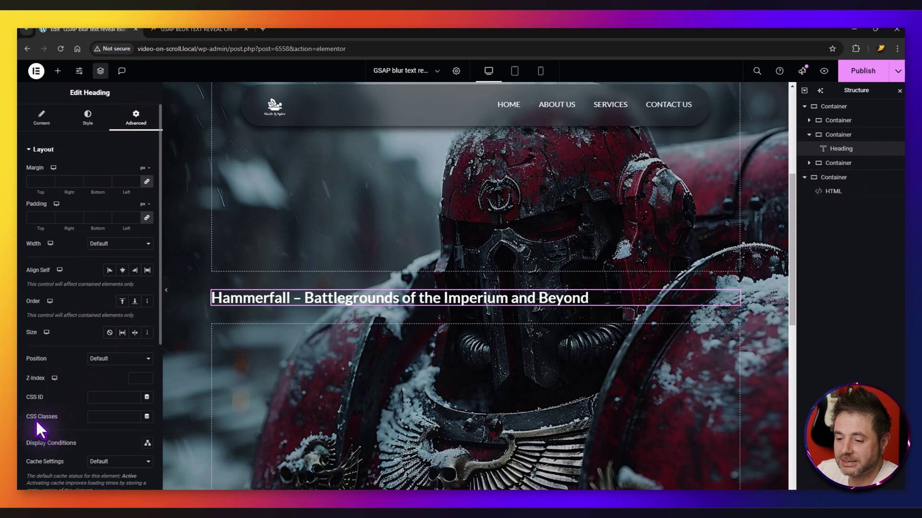
left_click(106, 417)
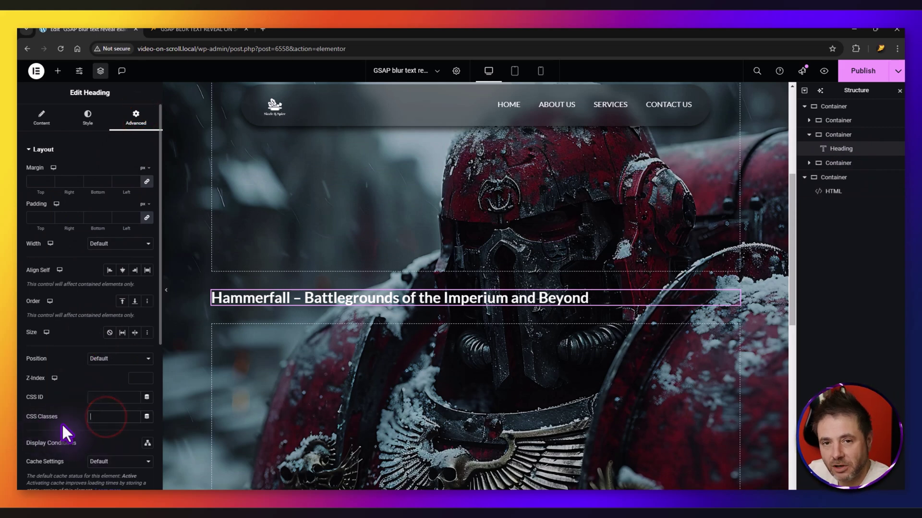
left_click(519, 295)
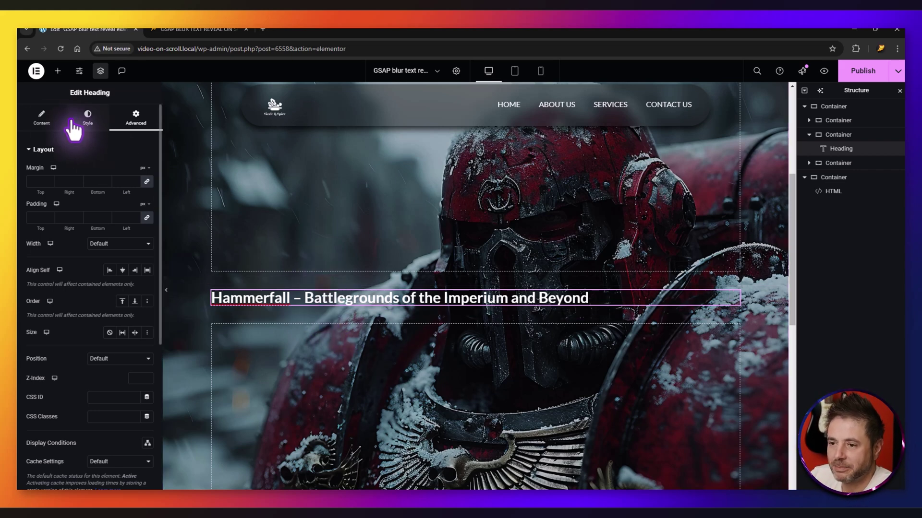
left_click(41, 118)
left_click(115, 256)
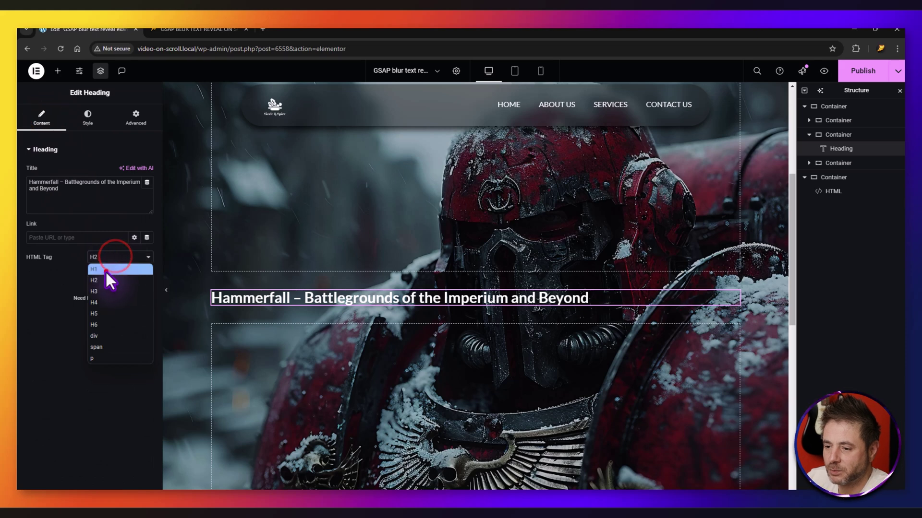
left_click(105, 270)
right_click(300, 303)
left_click(316, 308)
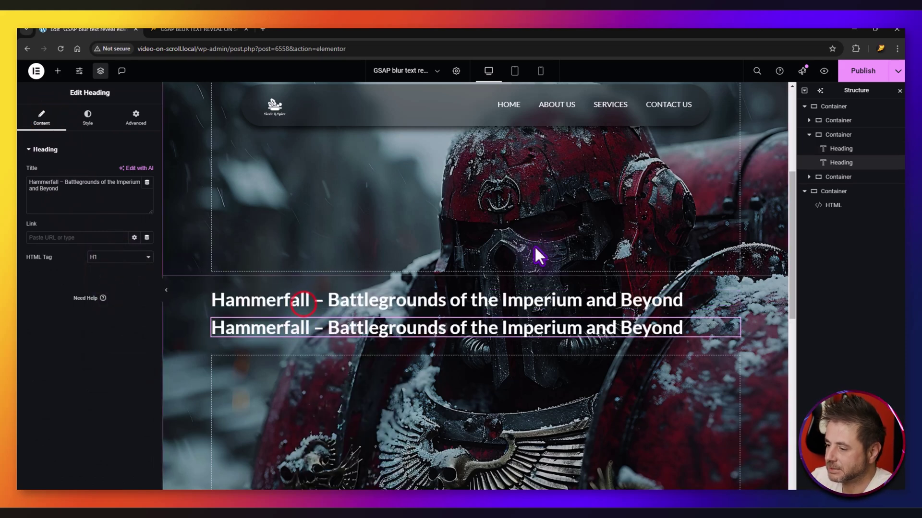
- Start typing the 'onthis' CSS class into the top heading's CSS Classes field
left_click(135, 120)
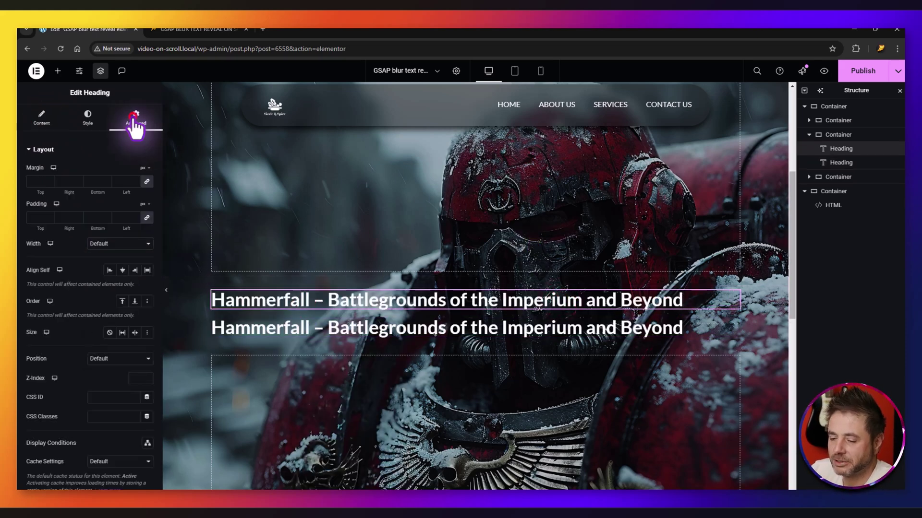
left_click(103, 419)
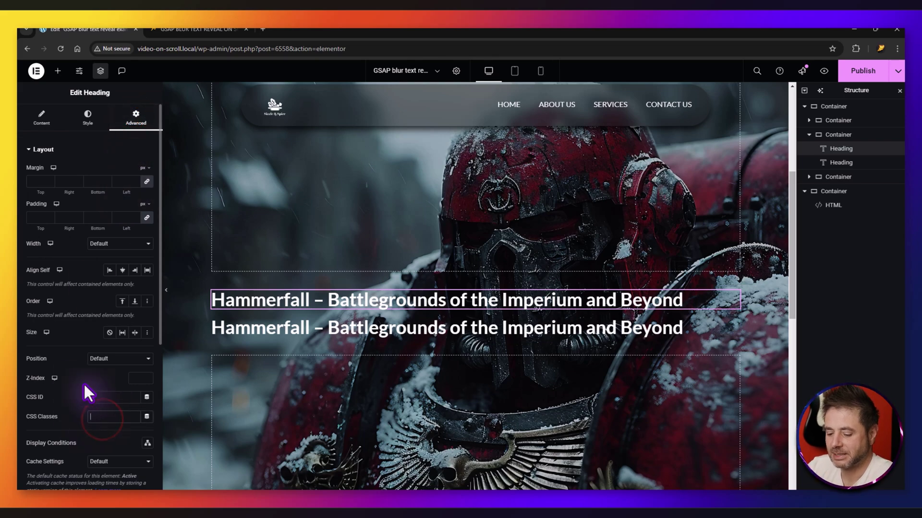
type("ont")
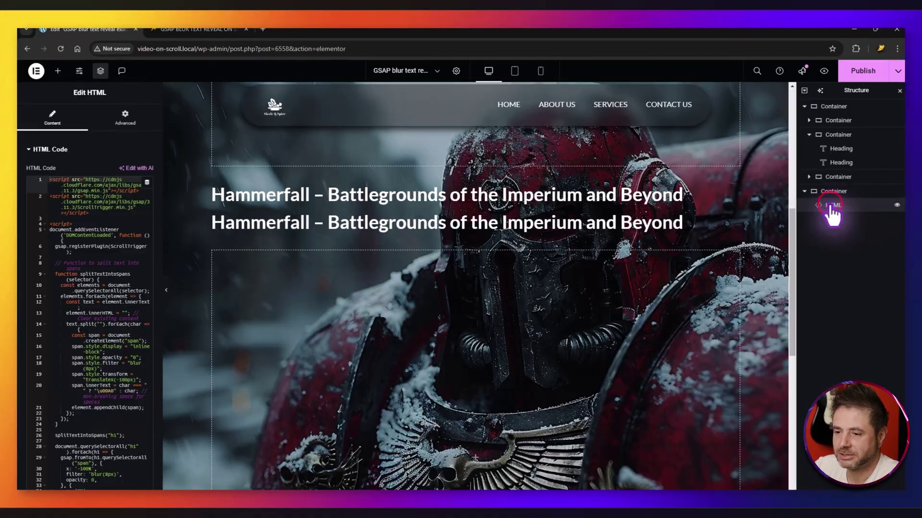
left_click(832, 205)
- Change both h1 selectors in the script to '.onthis h1' and publish the page
scroll(103, 322, "down", 5)
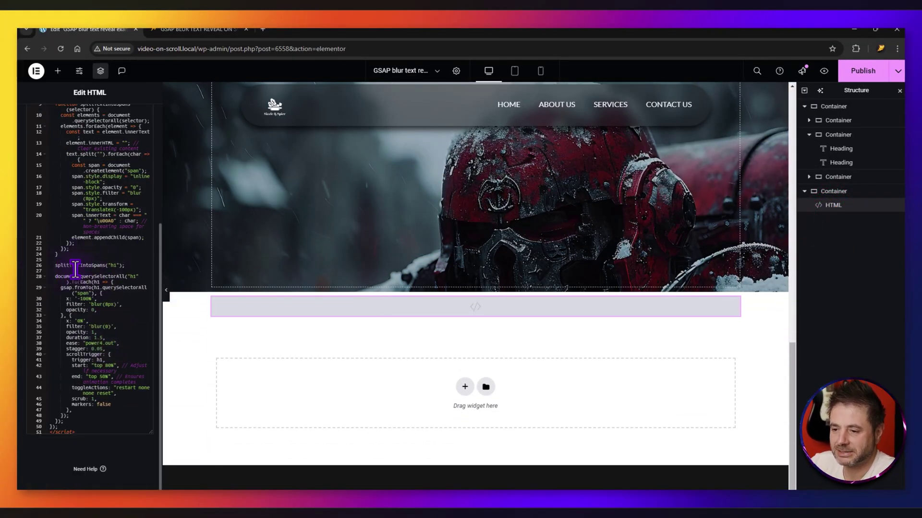
left_click(110, 266)
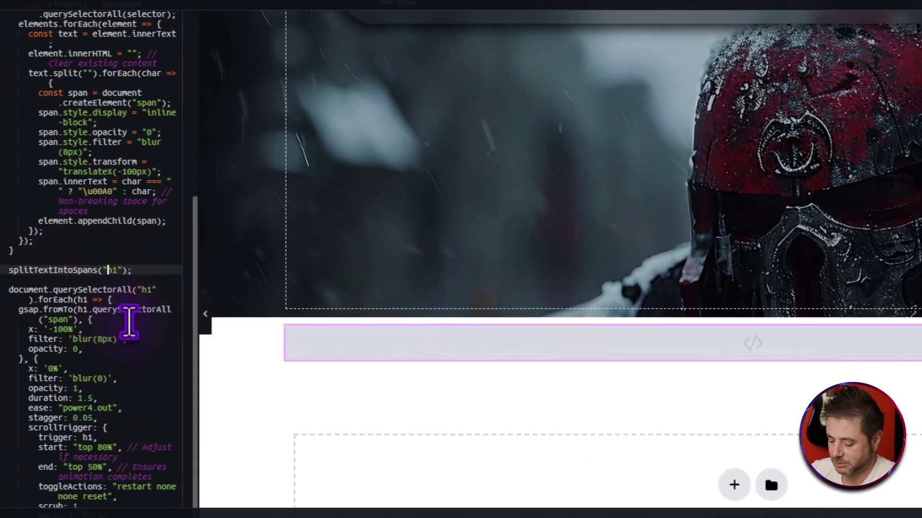
type(".onthis")
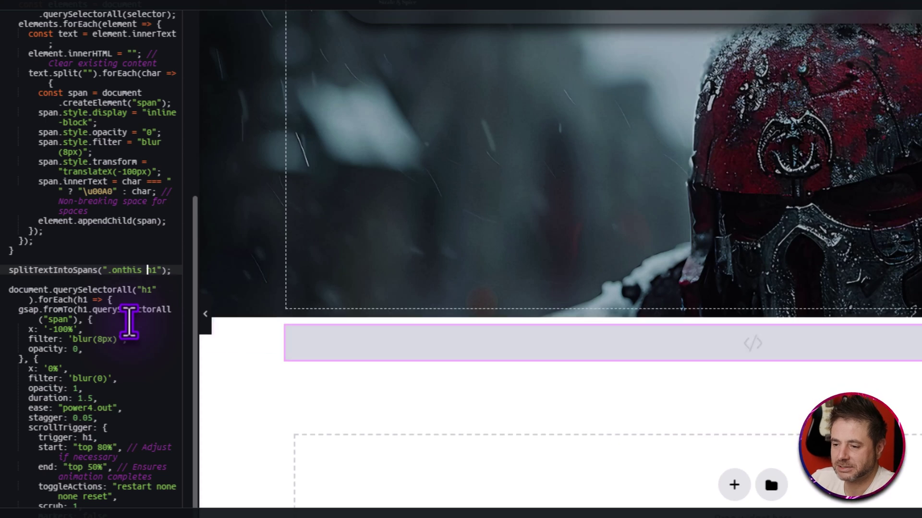
left_click(142, 289)
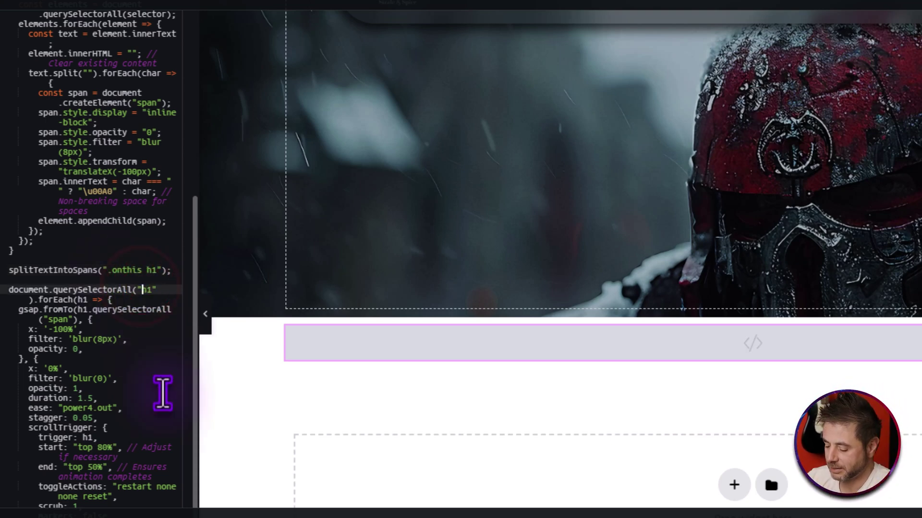
type(".onthis")
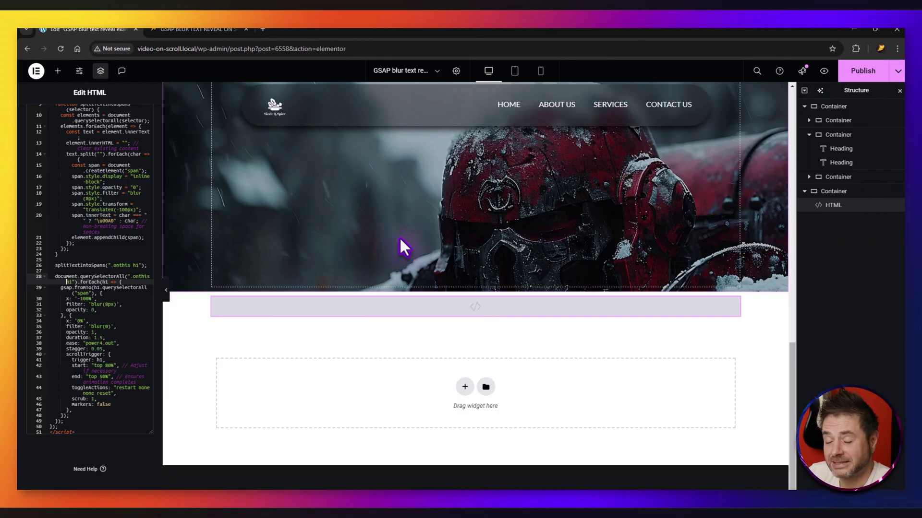
left_click(857, 71)
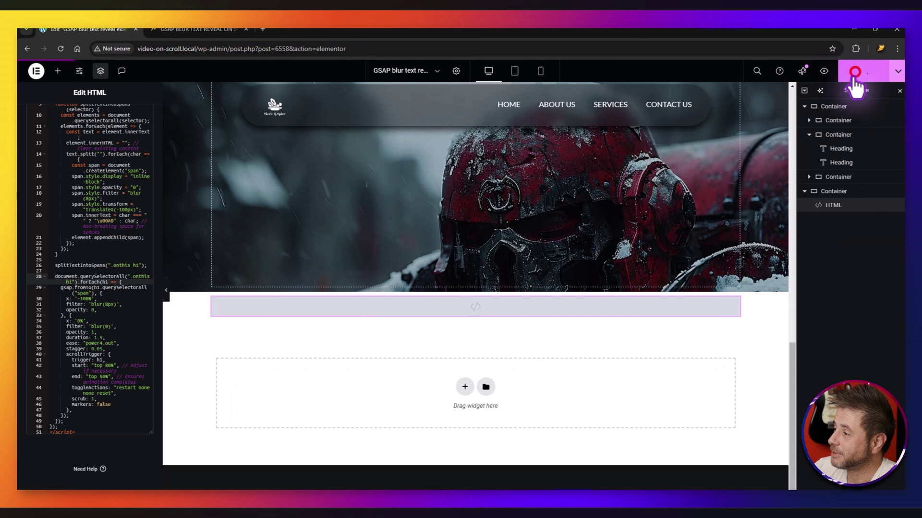
- Preview the live page and scroll to check that only the top heading blur-reveals
left_click(823, 72)
scroll(299, 264, "down", 5)
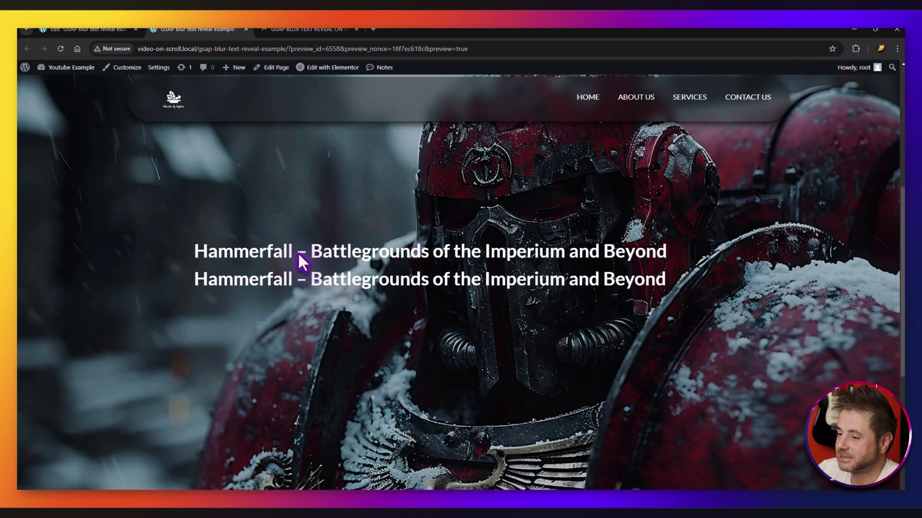
scroll(301, 261, "up", 3)
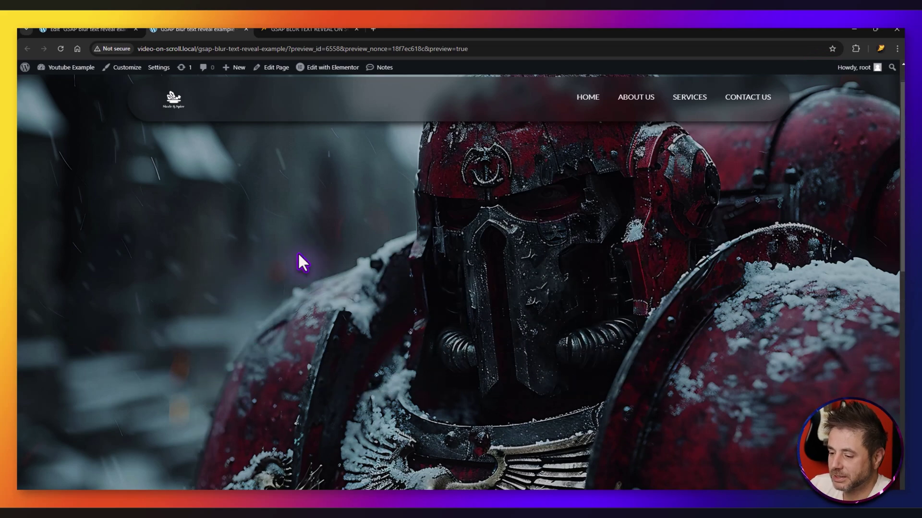
scroll(300, 260, "down", 4)
scroll(298, 257, "up", 2)
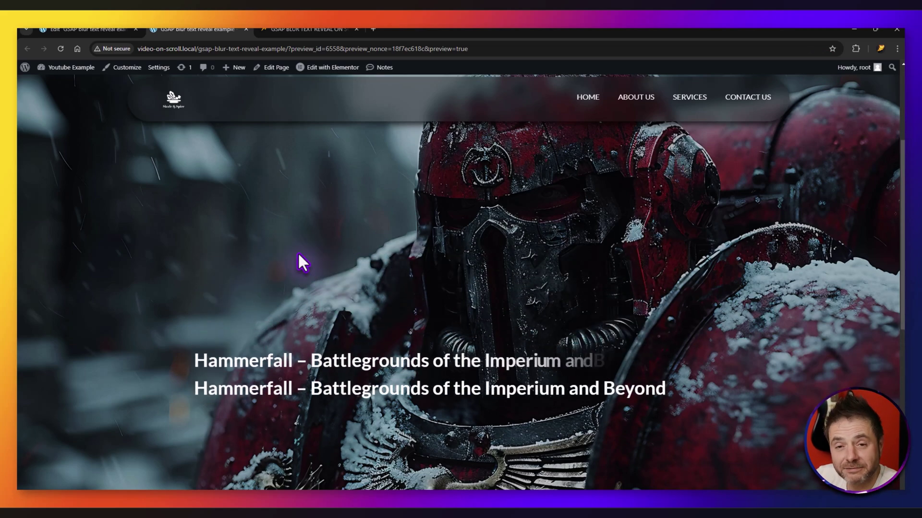
scroll(298, 257, "down", 2)
scroll(298, 257, "up", 3)
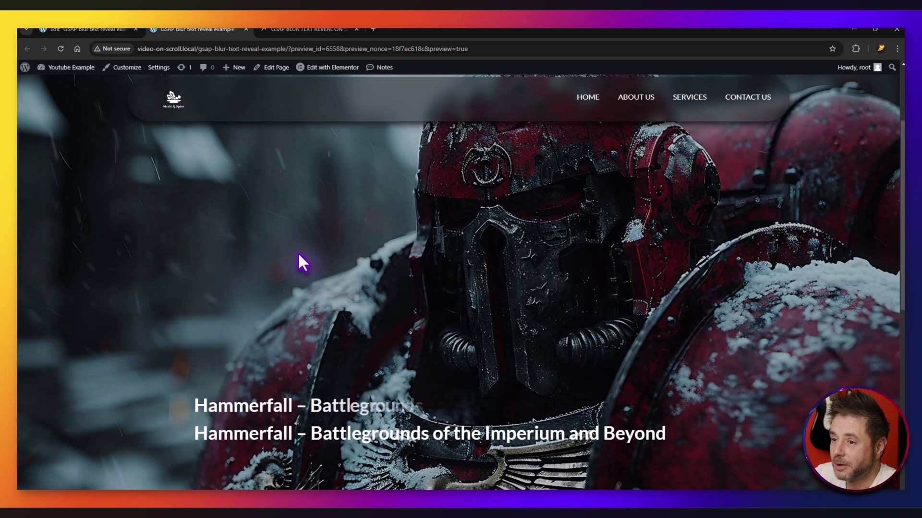
scroll(298, 256, "down", 3)
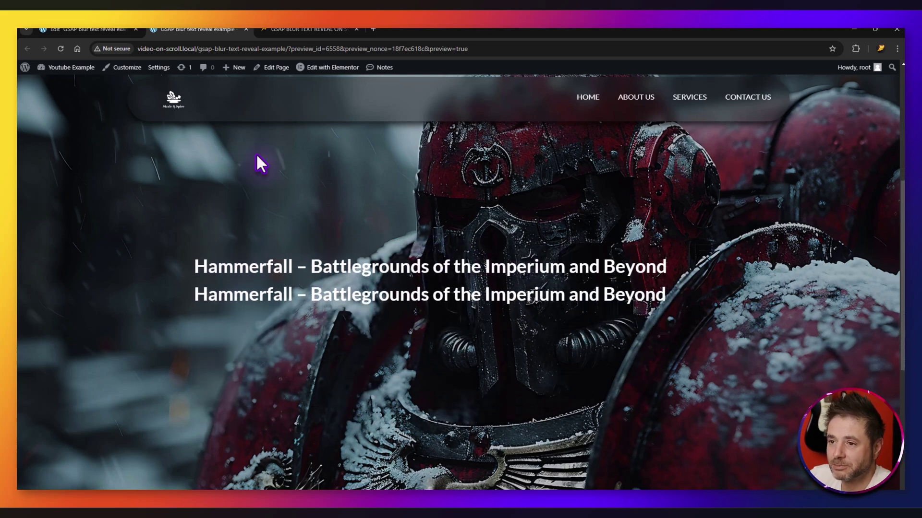
left_click(307, 29)
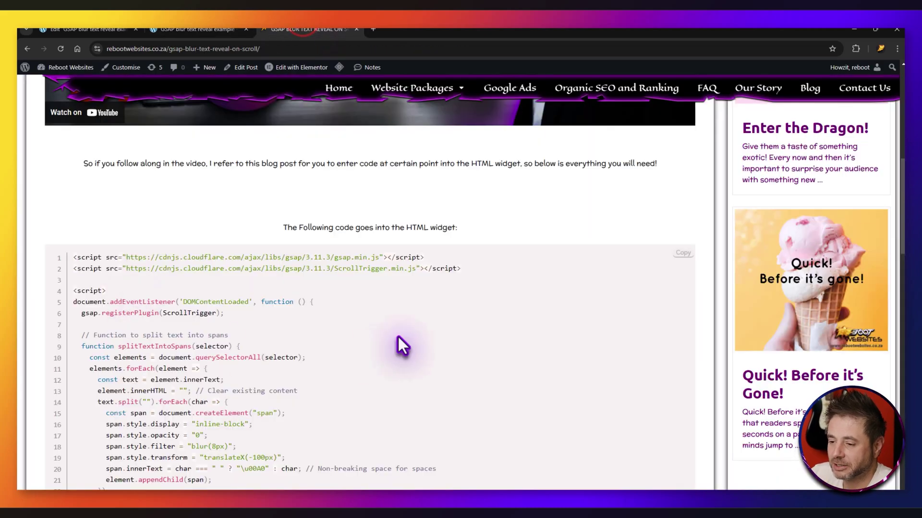
- Scroll through the blog's GSAP blur-reveal code down to its closing script tag
scroll(398, 336, "down", 4)
scroll(398, 335, "down", 5)
scroll(397, 333, "up", 2)
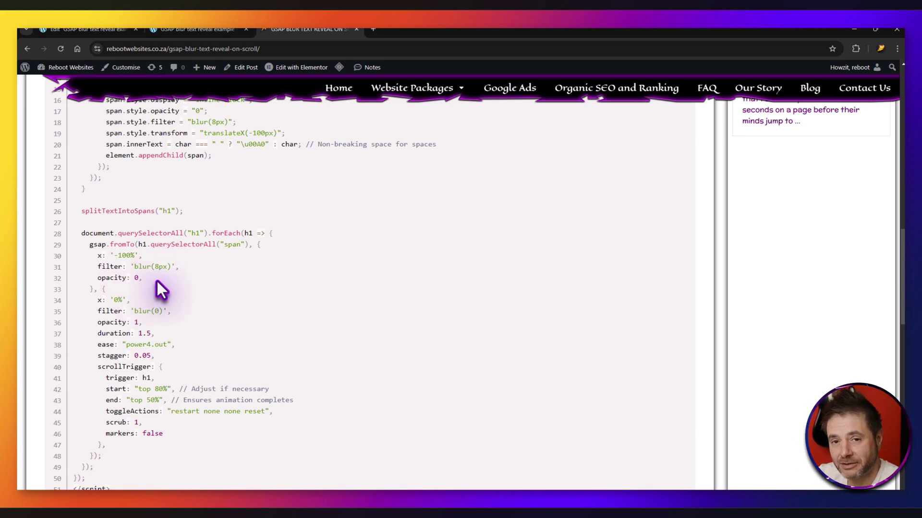
scroll(161, 288, "down", 1)
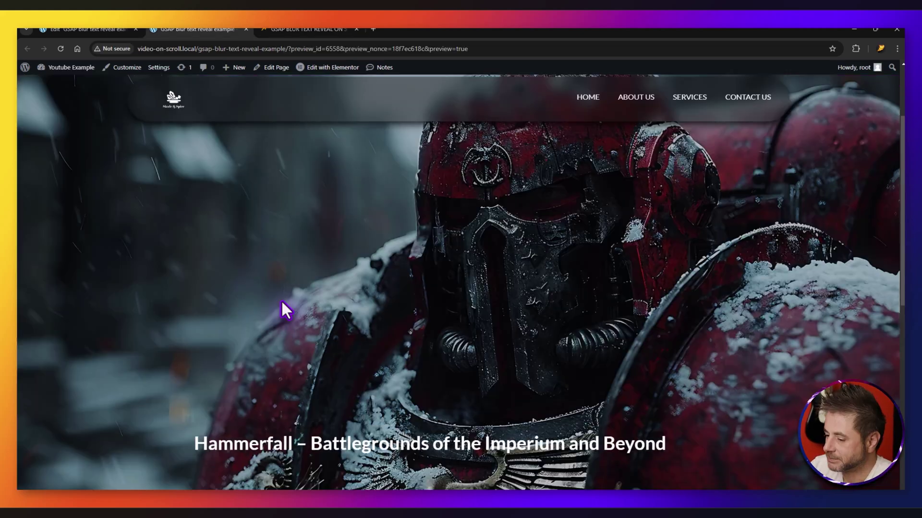
scroll(283, 310, "down", 5)
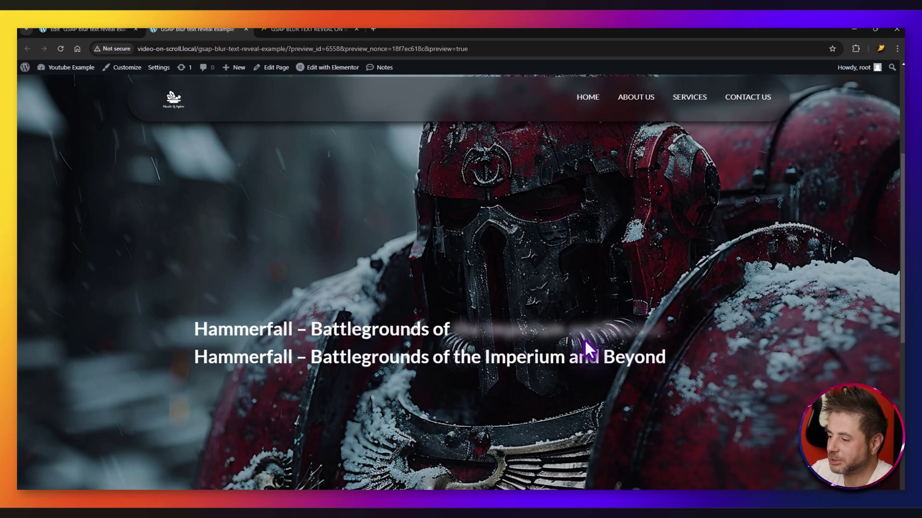
left_click(295, 30)
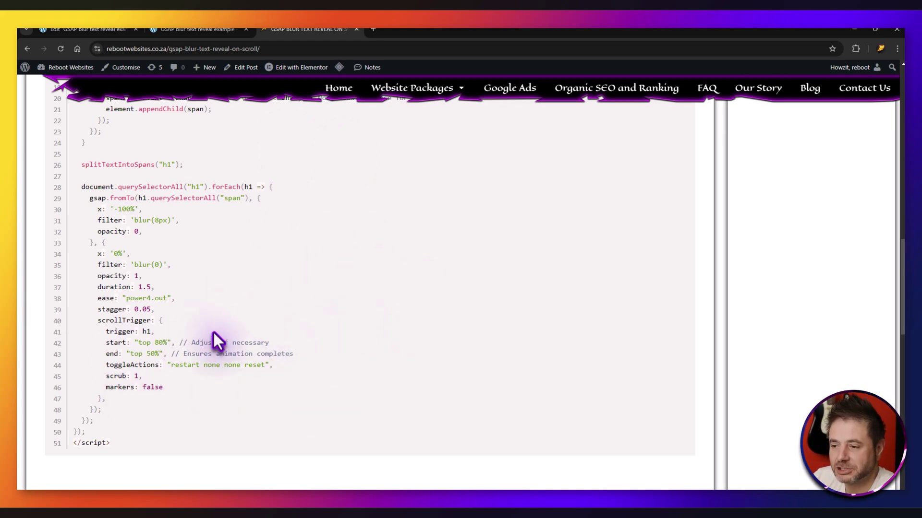
left_click(181, 30)
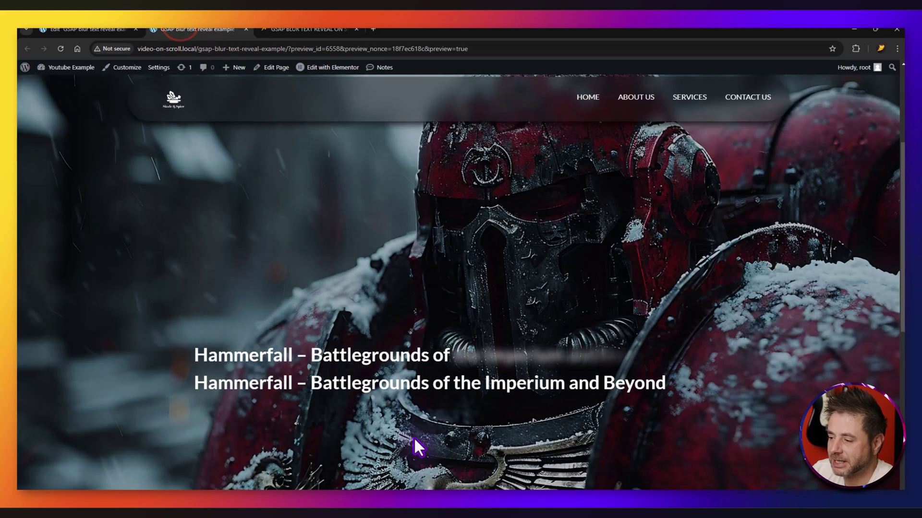
scroll(414, 438, "down", 3)
key("ctrl+Tab")
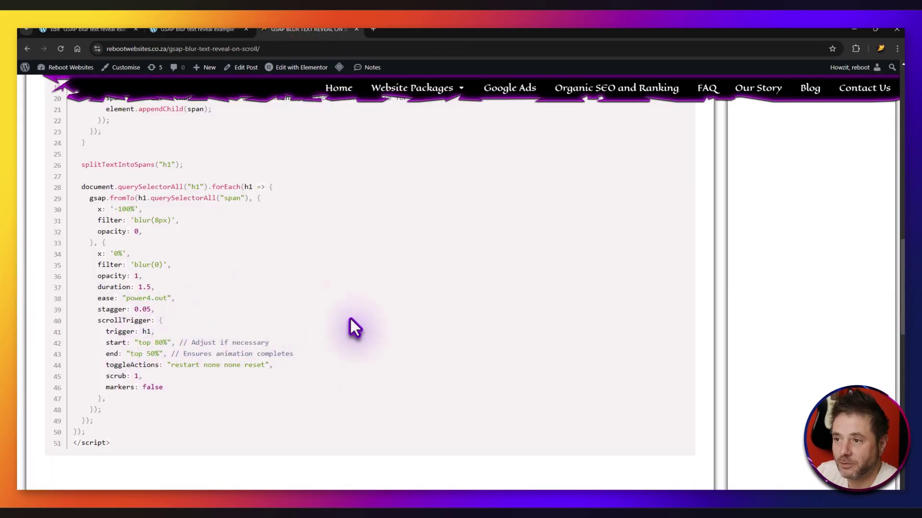
key("ctrl+shift+Tab")
scroll(313, 382, "down", 5)
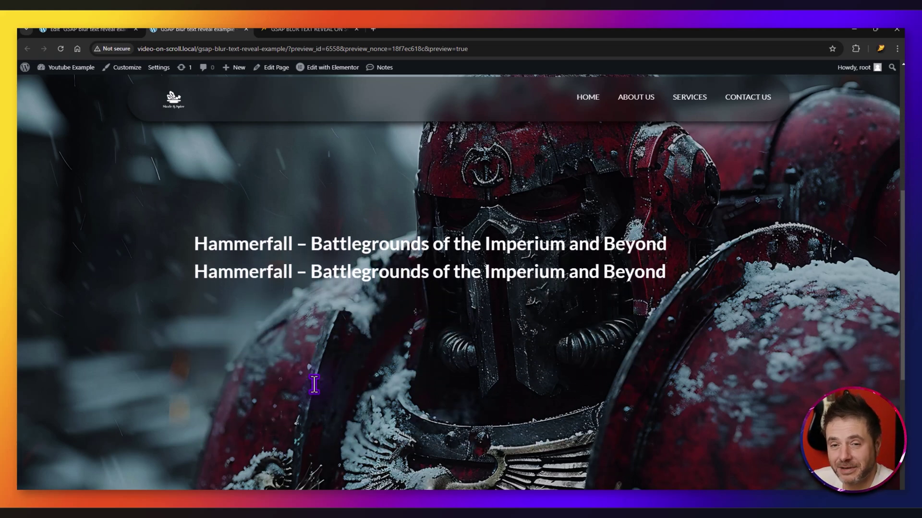
left_click(259, 29)
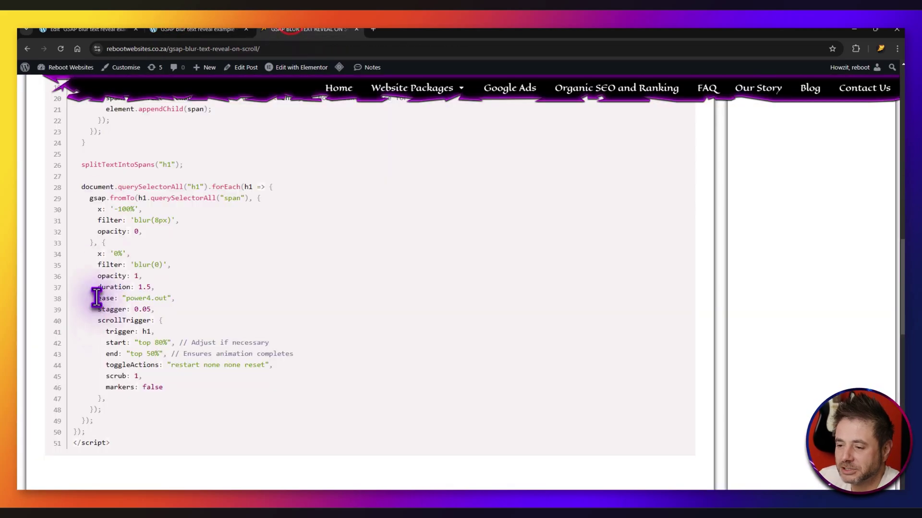
left_click(201, 29)
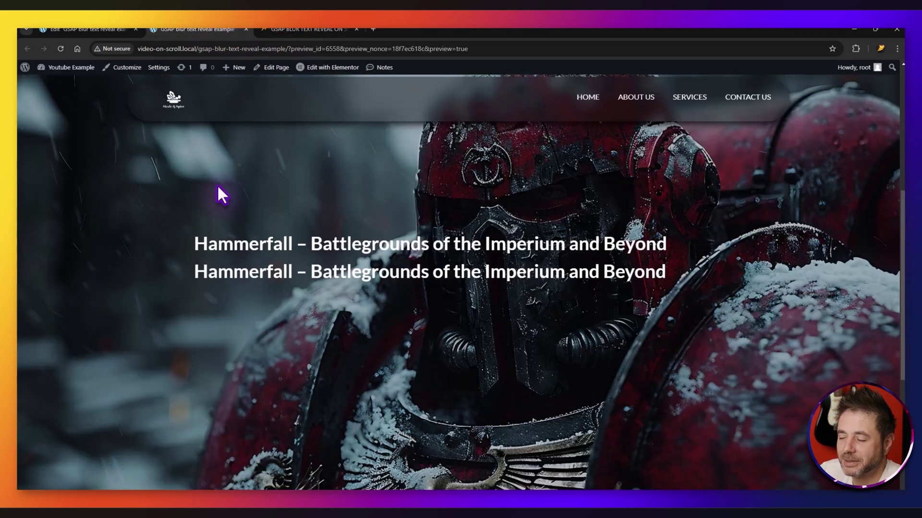